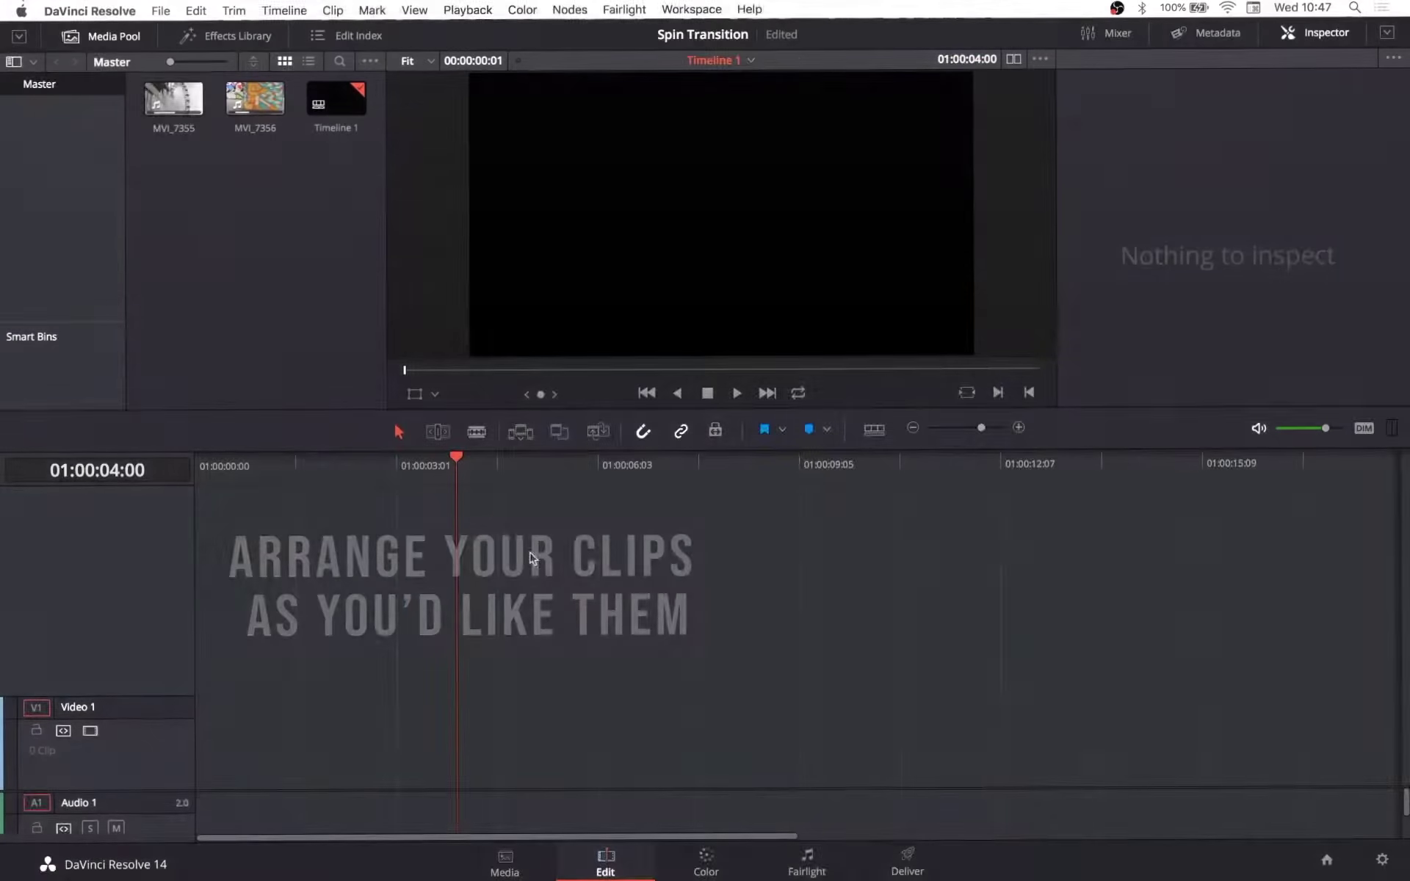
Step: Place MVI_7355 then MVI_7356 on Video 1 and delete their audio from Audio 1
left_click_drag(173, 98, 220, 698)
left_click_drag(255, 99, 367, 698)
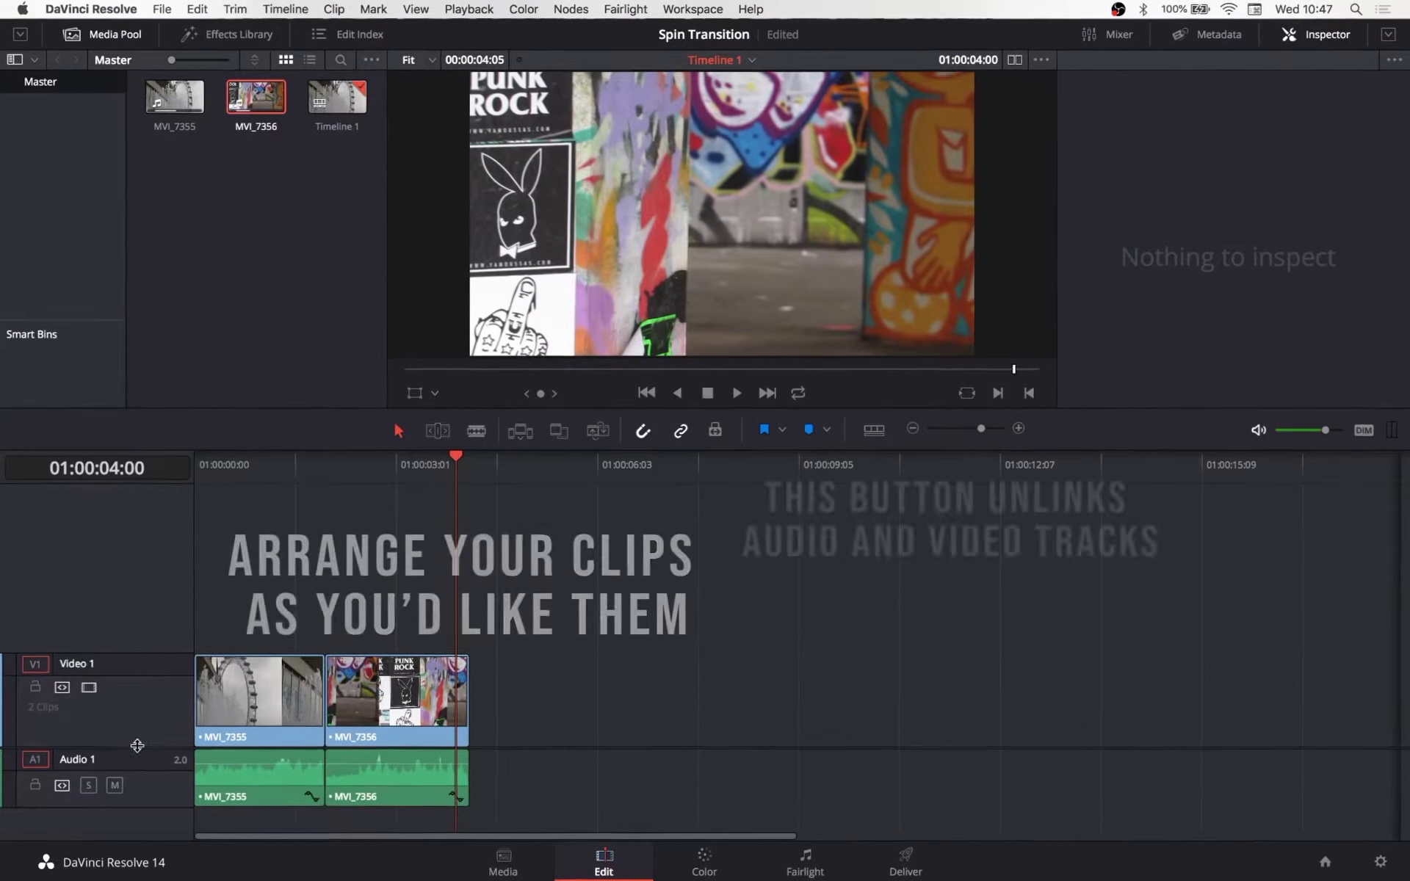
left_click_drag(507, 797, 253, 788)
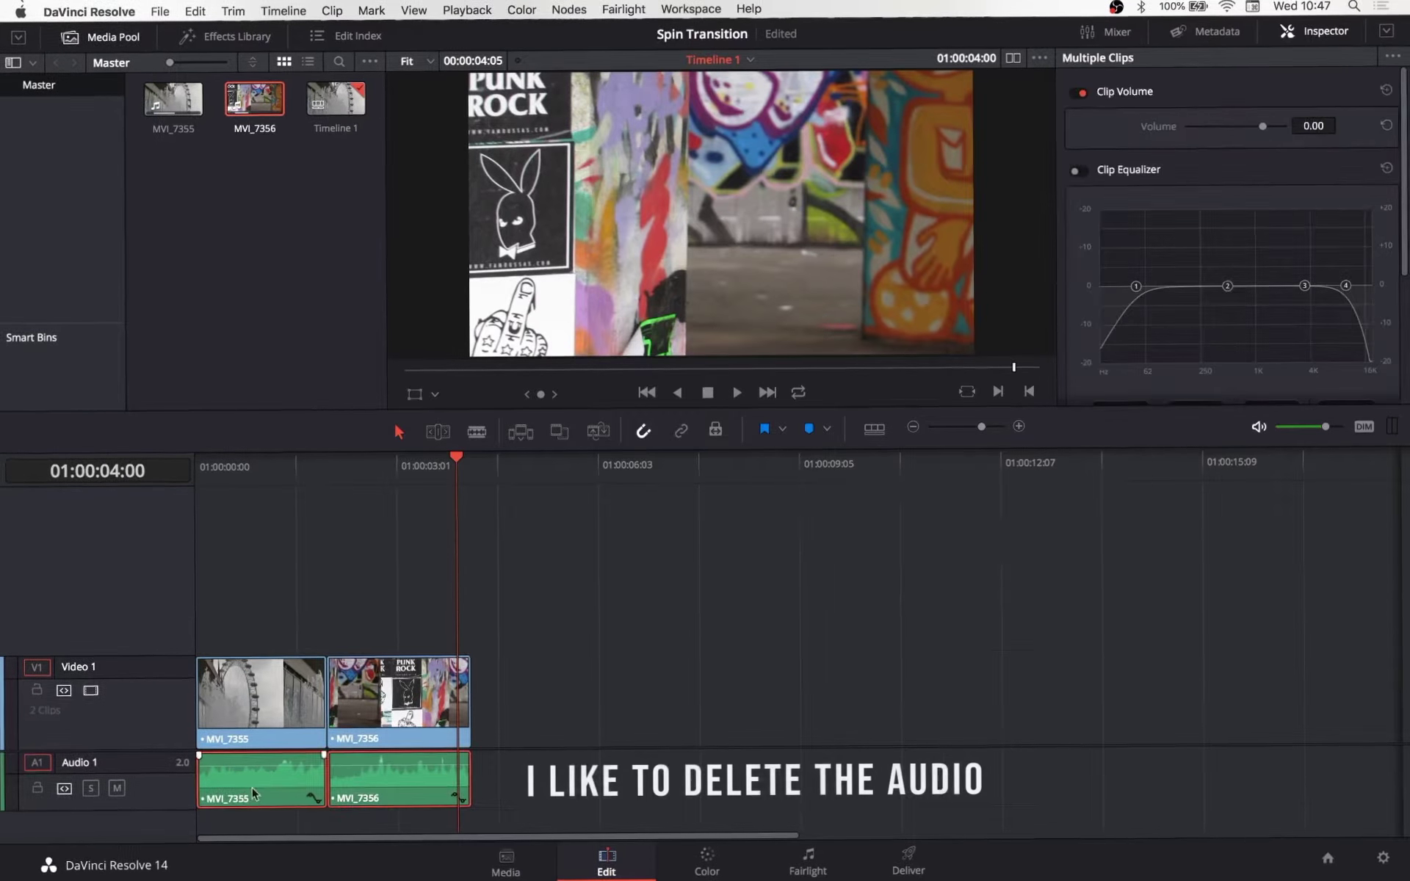
key("BackSpace")
Step: Play the two spliced clips from the start of the timeline
left_click_drag(1062, 733, 181, 513)
key("Home")
key("space")
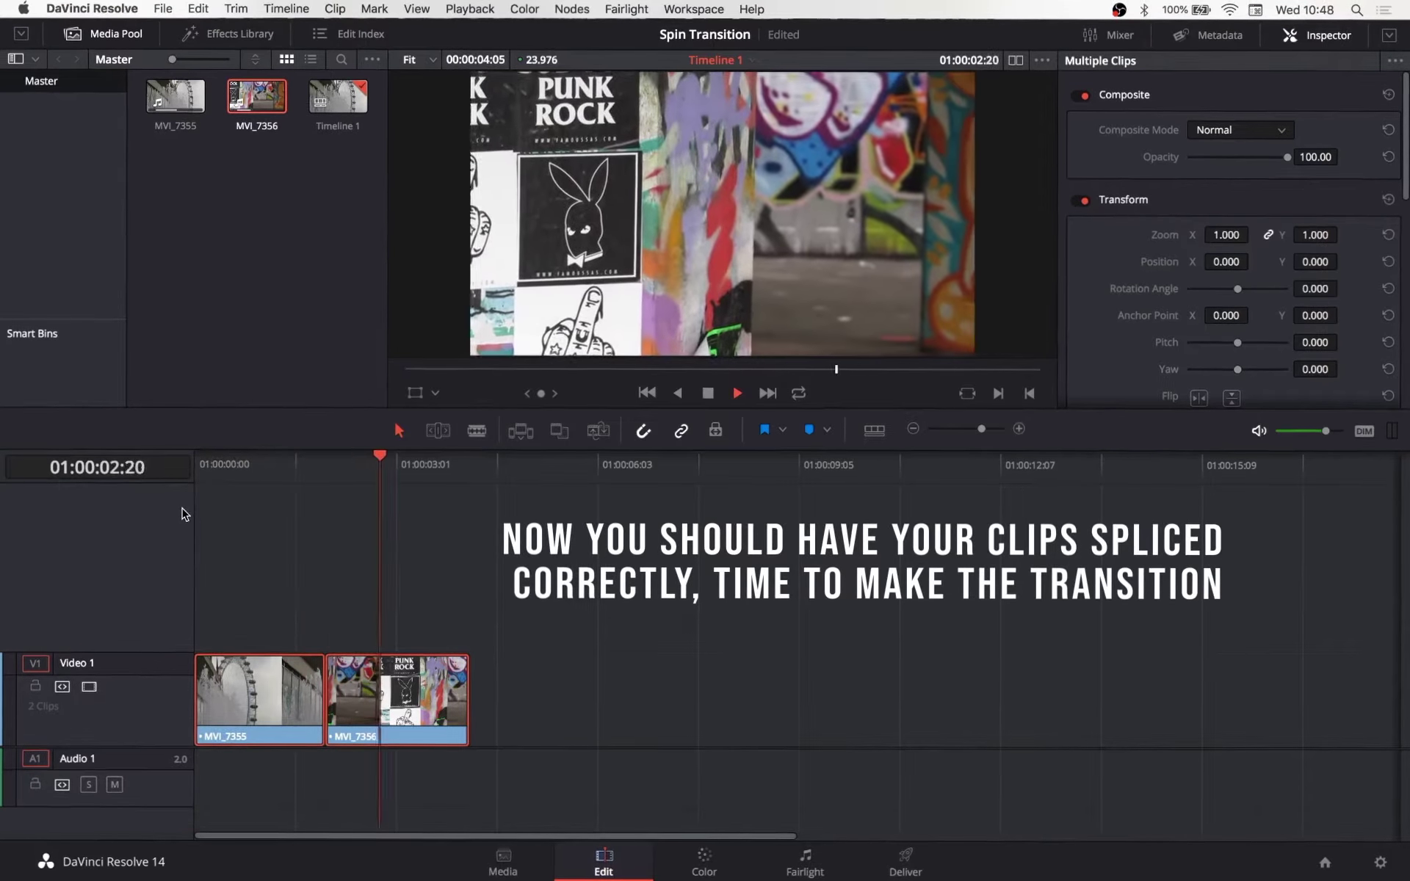
Step: Combine the two clips into a compound clip named 'Spin'
key("space")
right_click(290, 697)
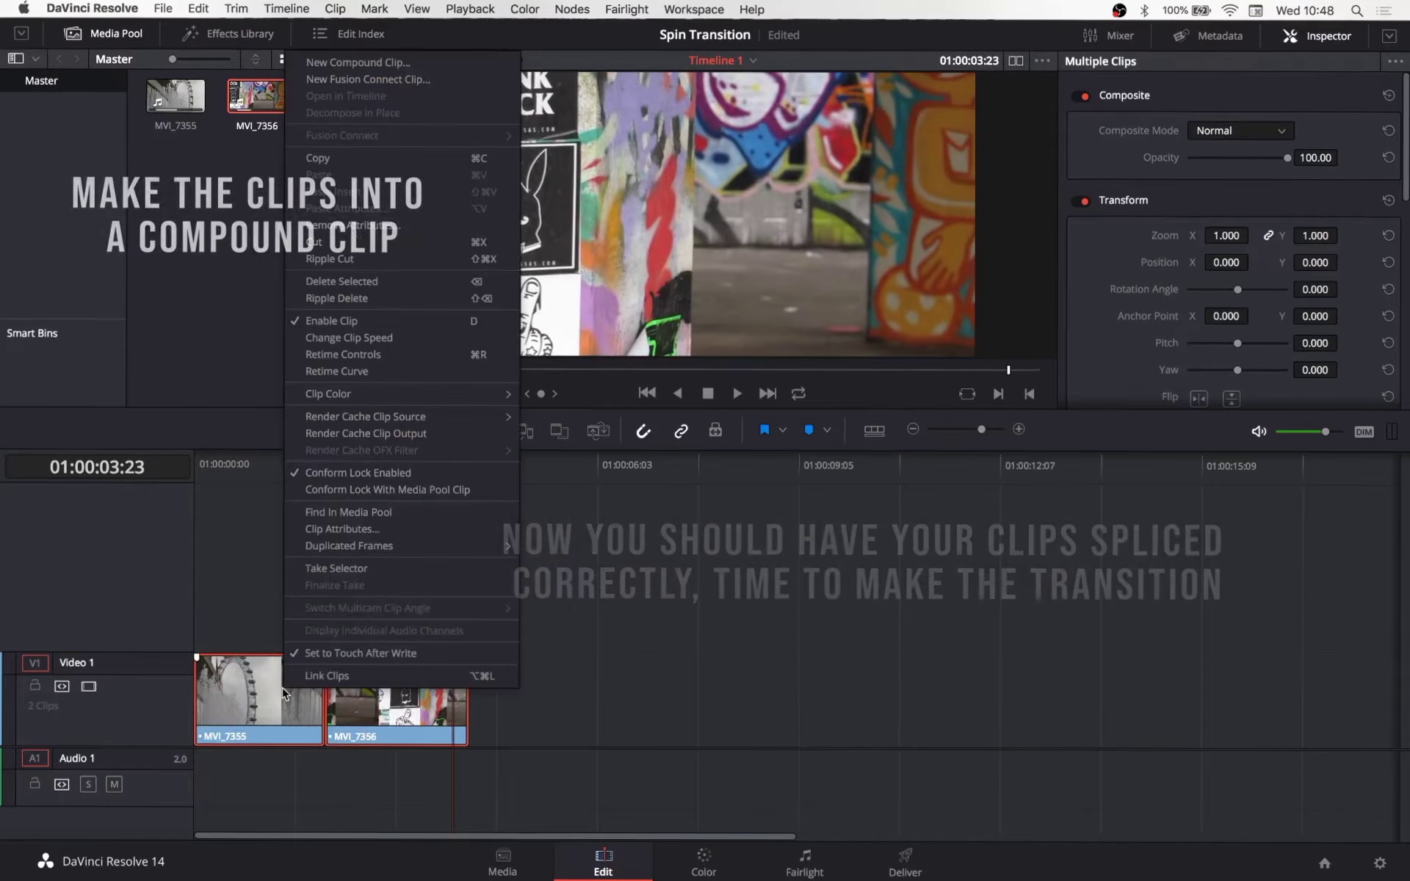
left_click(394, 64)
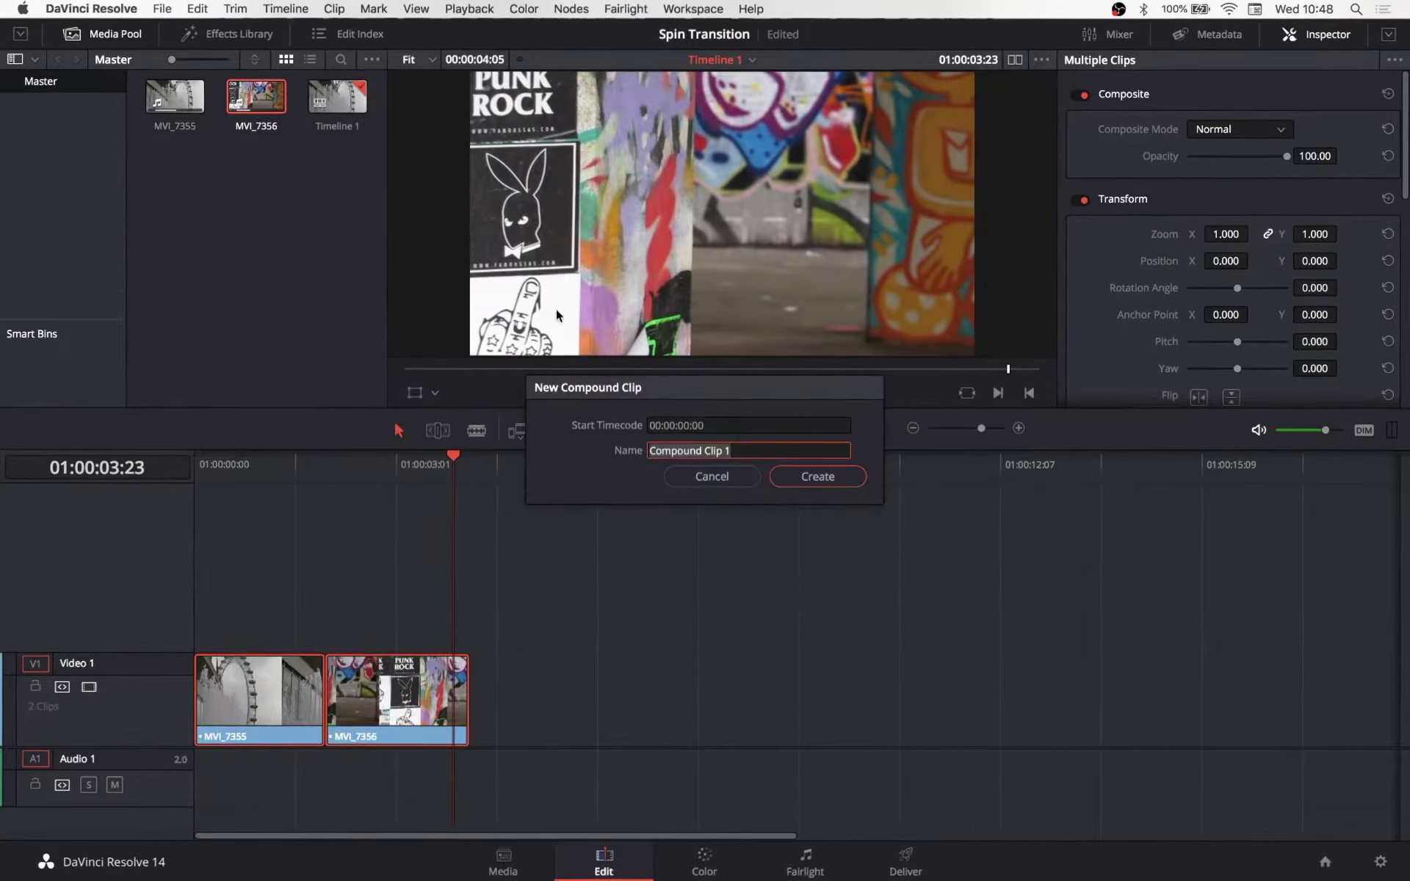
type("Spin")
key("Return")
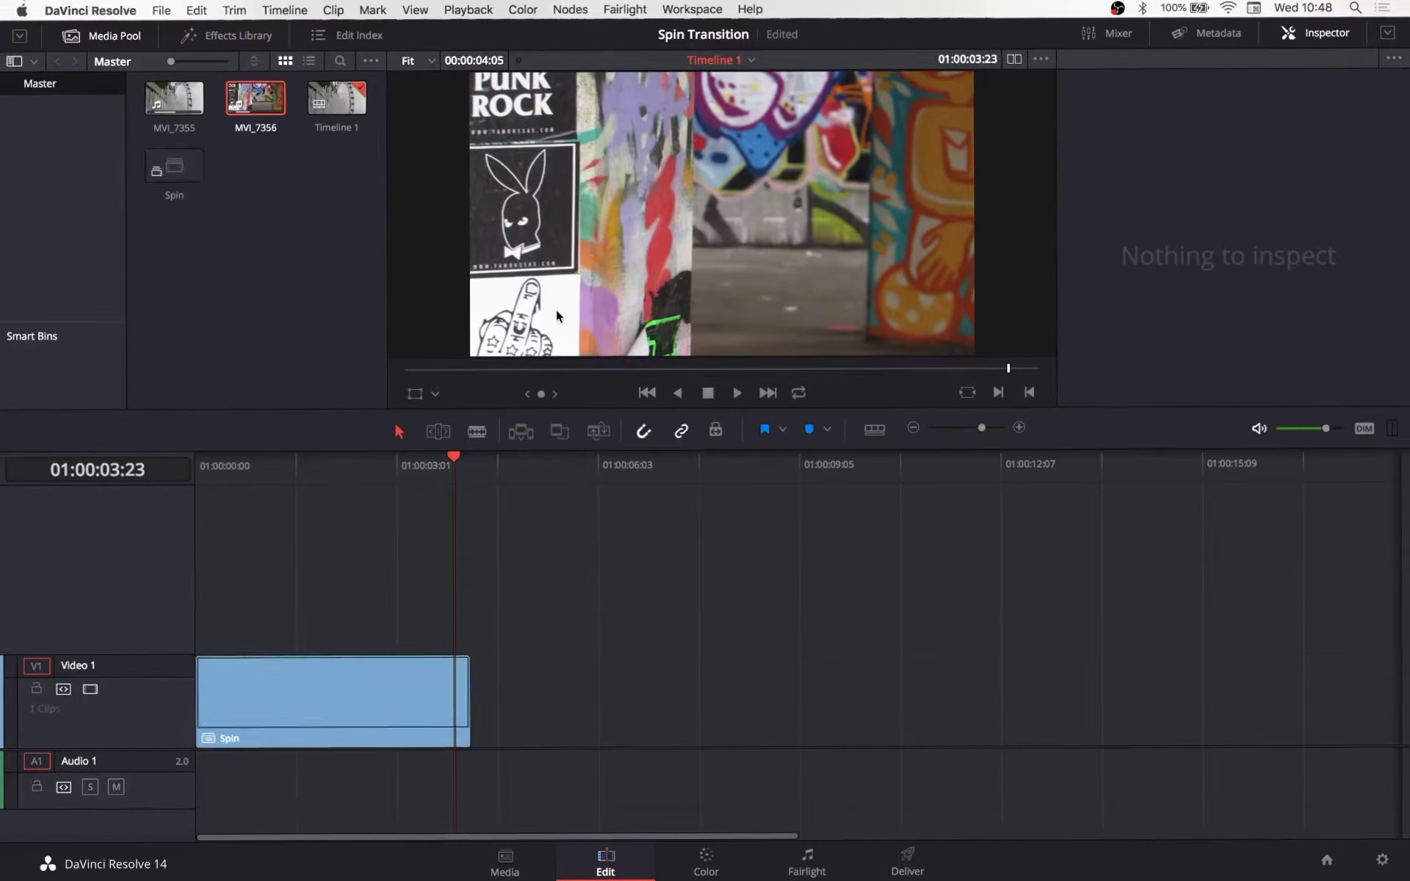
Step: Turn the Spin compound clip into a Fusion Connect clip and open it in Fusion
left_click(383, 685)
right_click(383, 685)
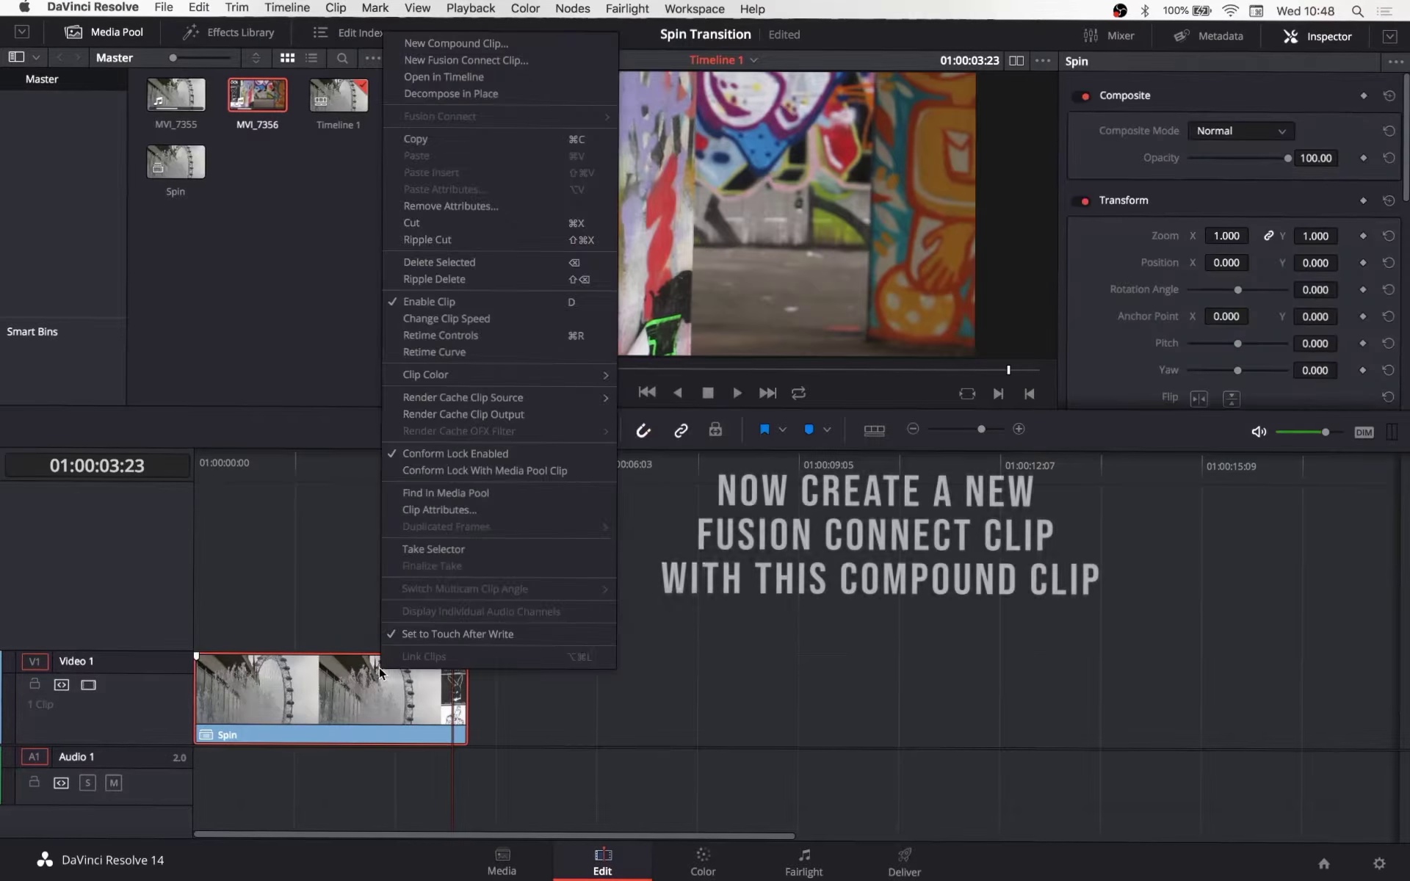
left_click(456, 65)
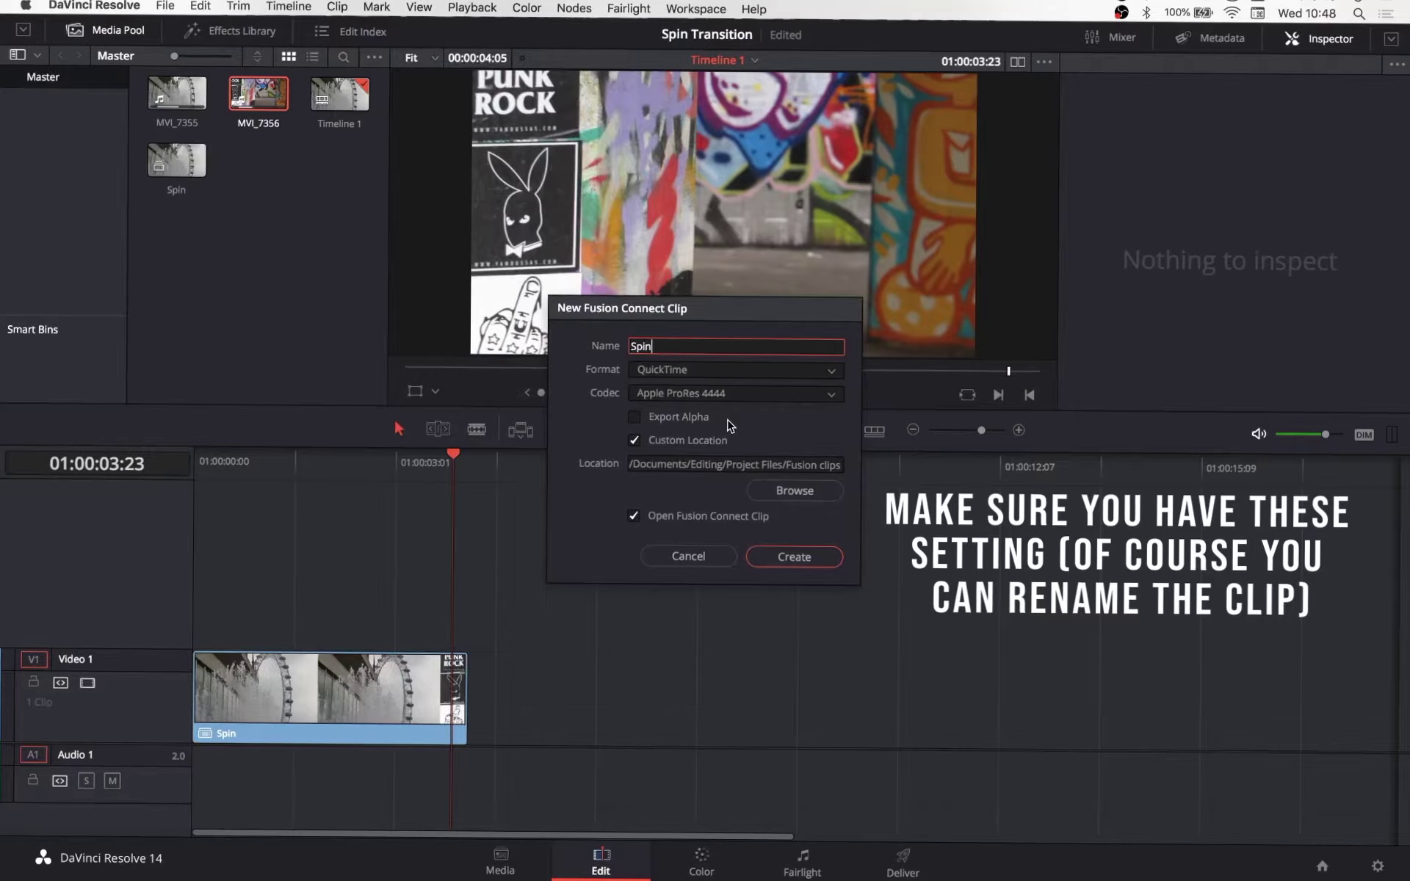
left_click(792, 557)
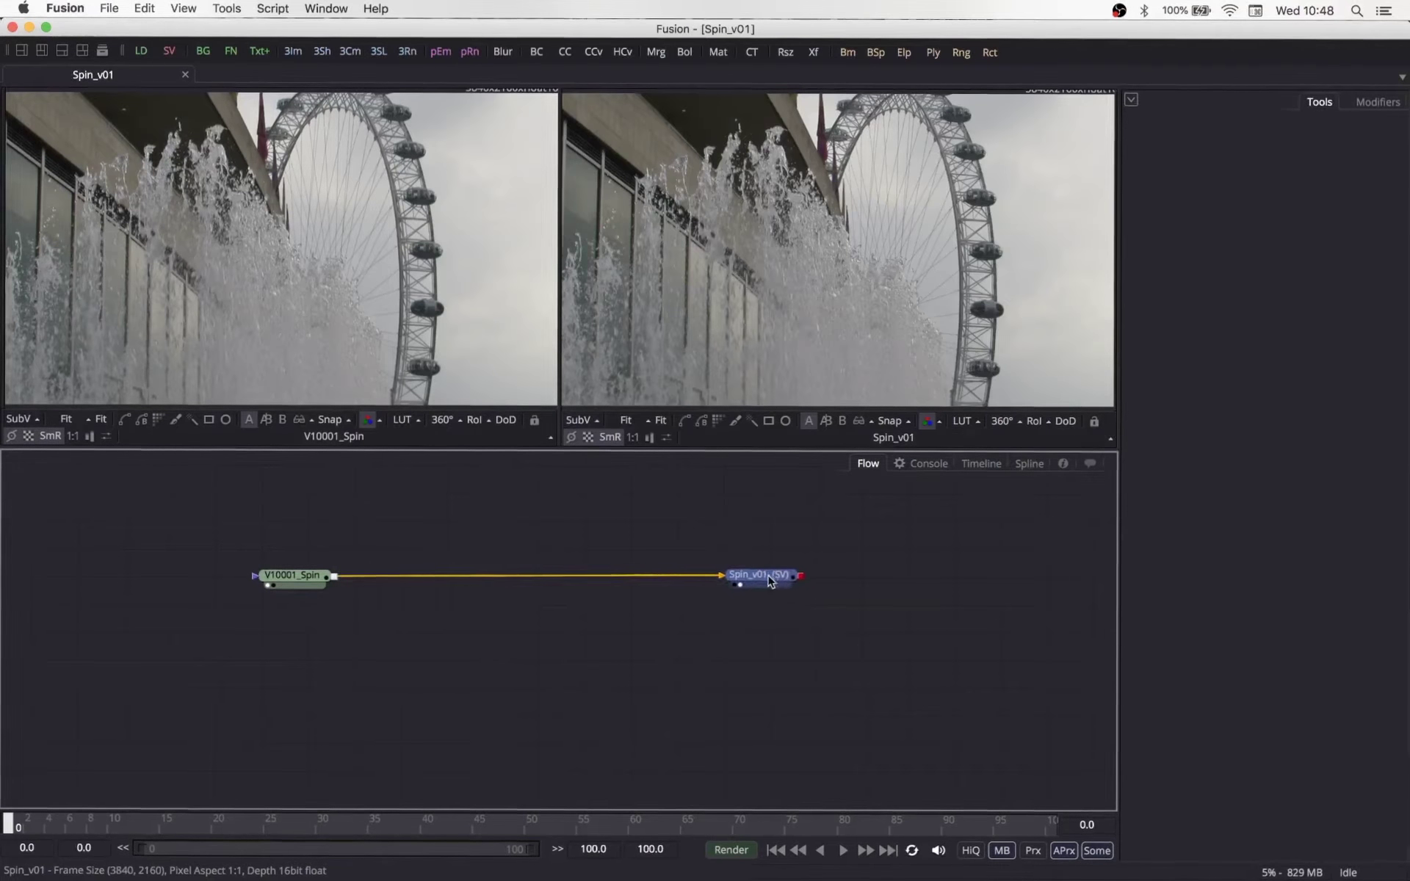
Step: Clear the V10001_Spin Loader from the left viewer so only the right viewer shows Spin
left_click(769, 581)
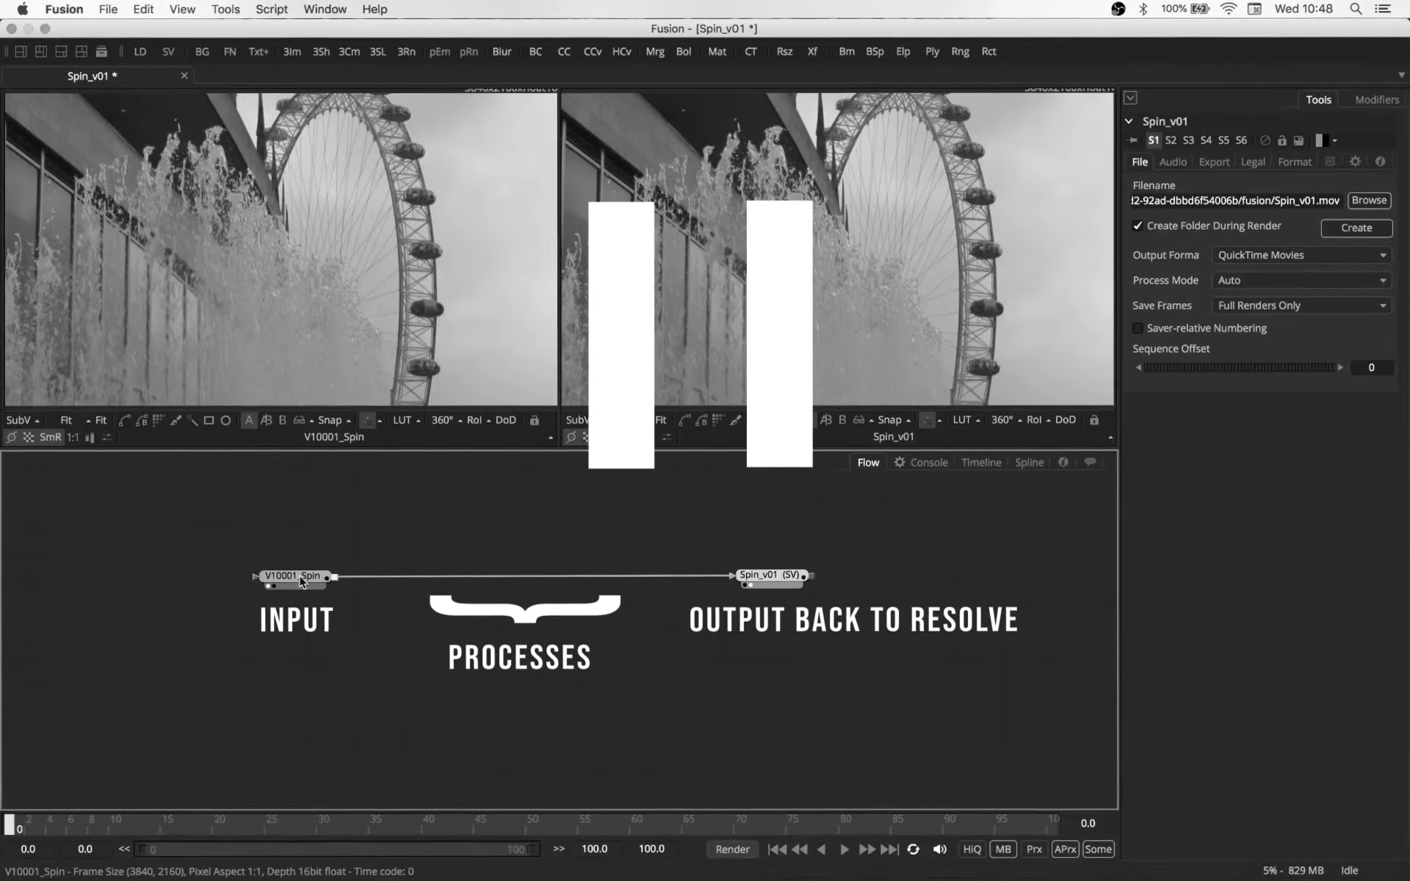
left_click(301, 582)
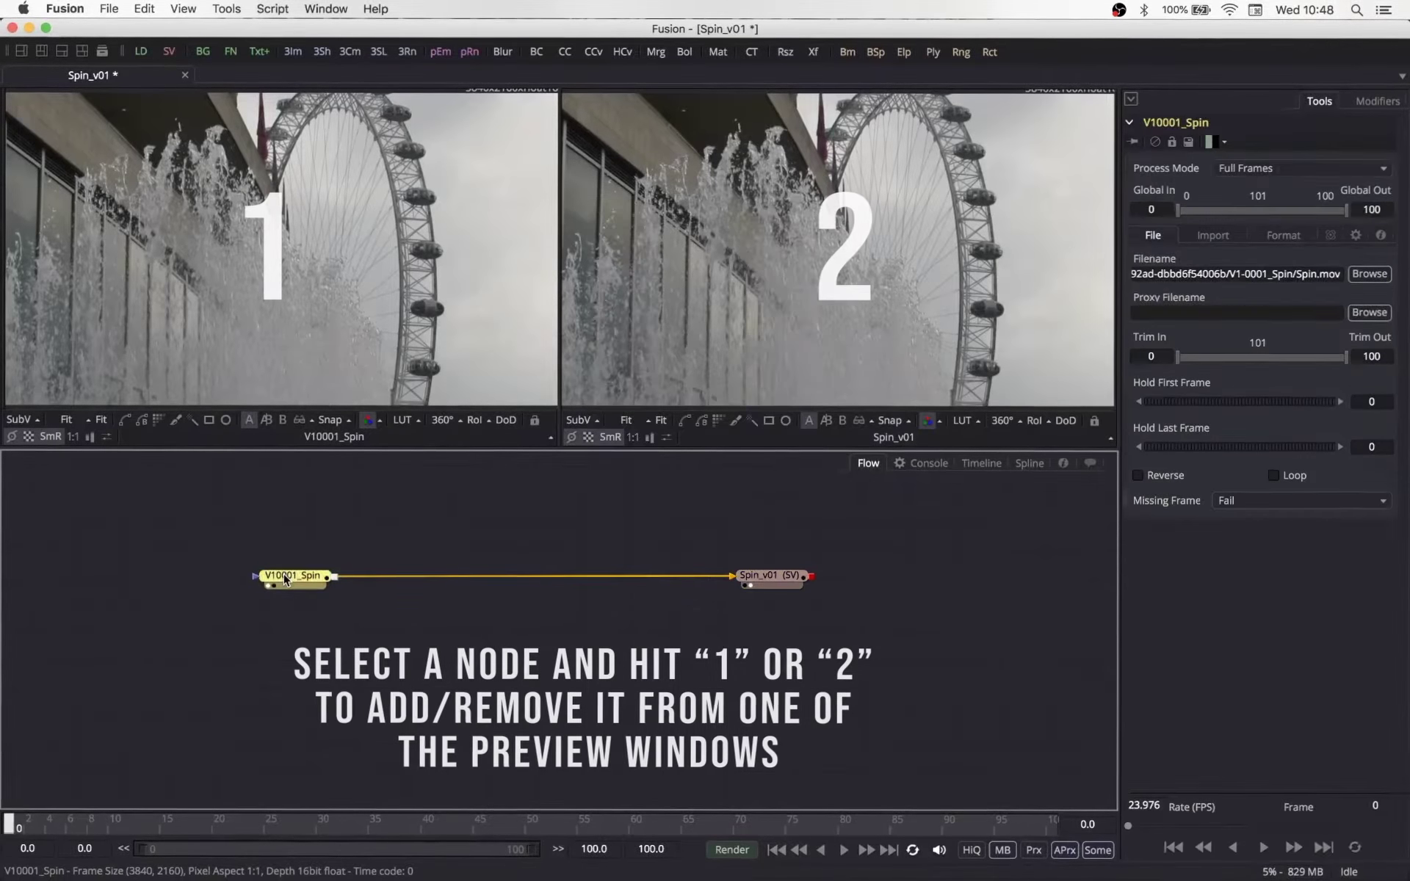
key("1")
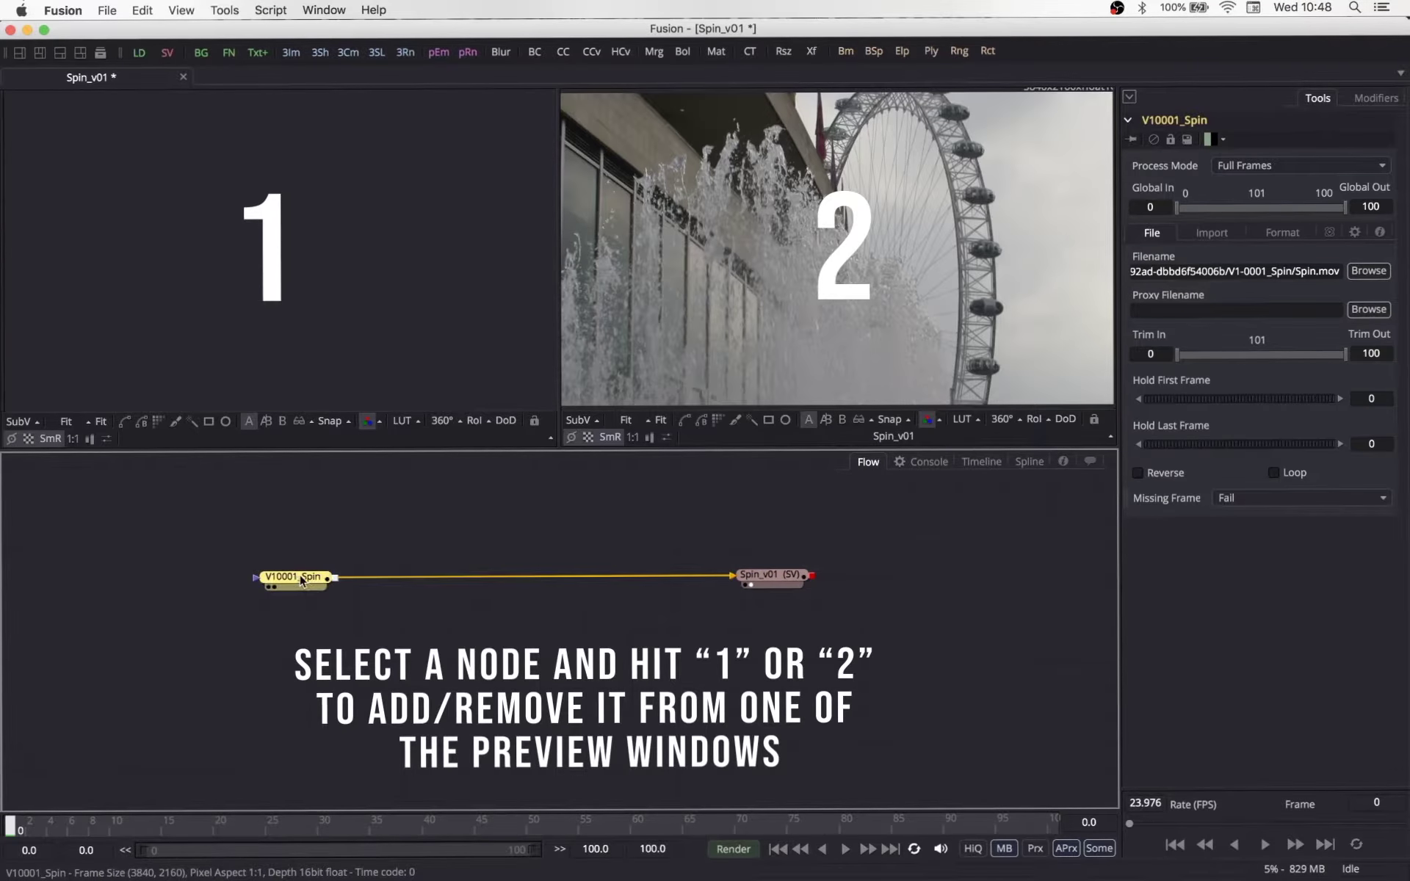
Step: Add a Transform1 node with Mirror edges and keyframe its Angle to 40 at frame 48
key("shift+space")
type("tr")
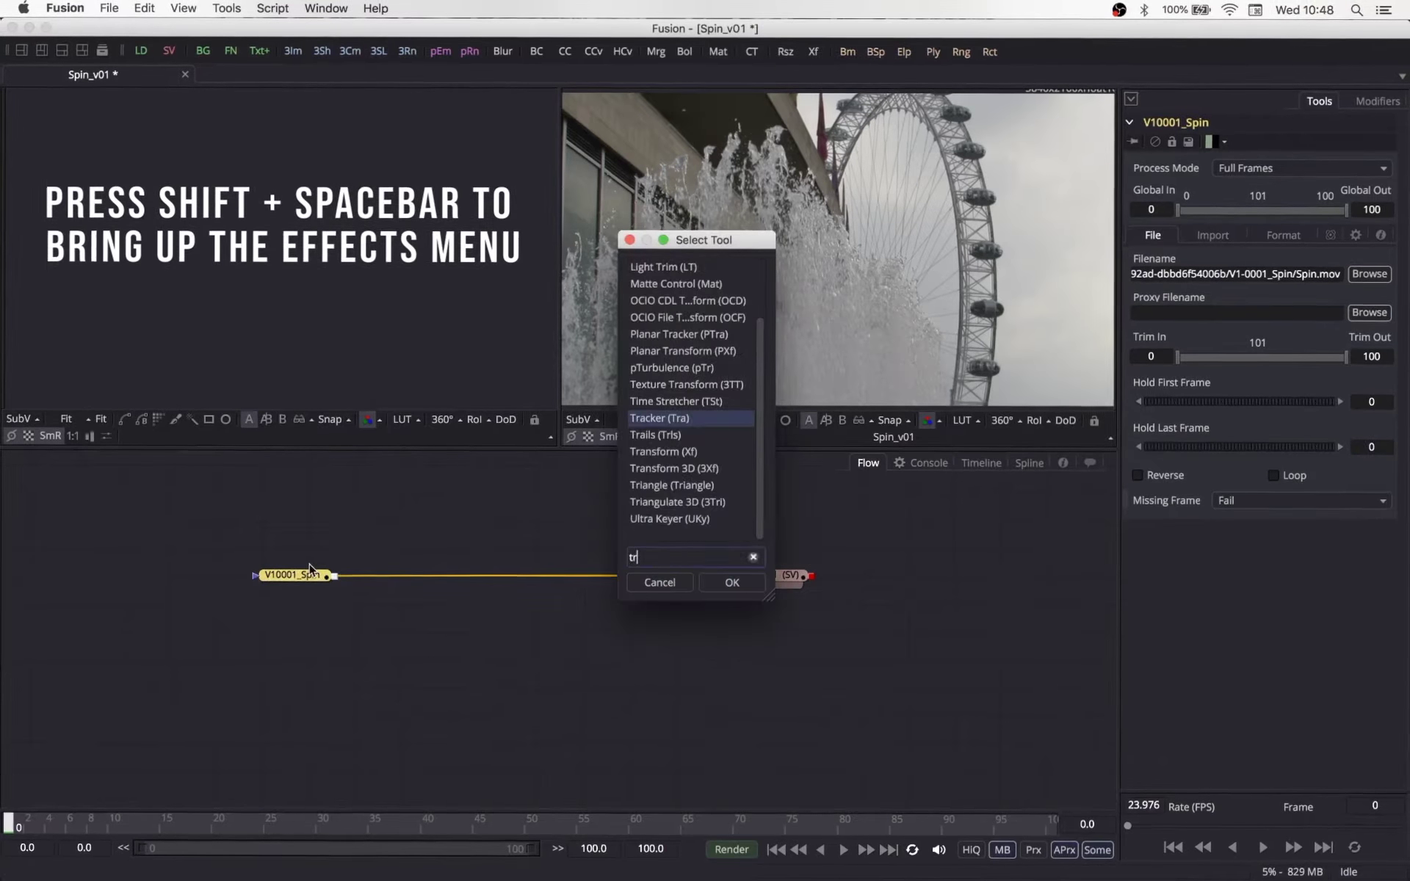
type("ans")
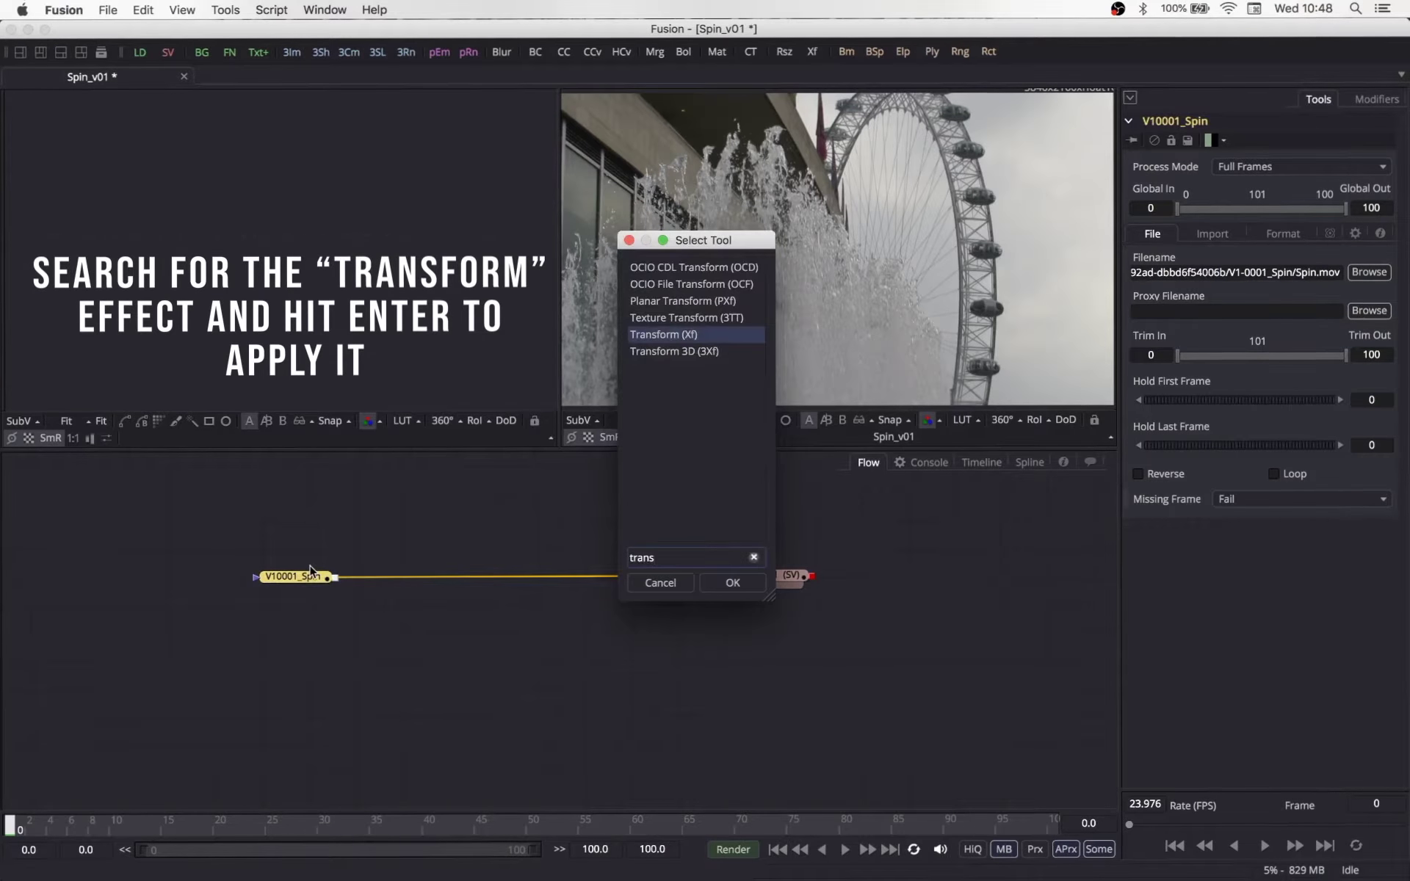
key("Return")
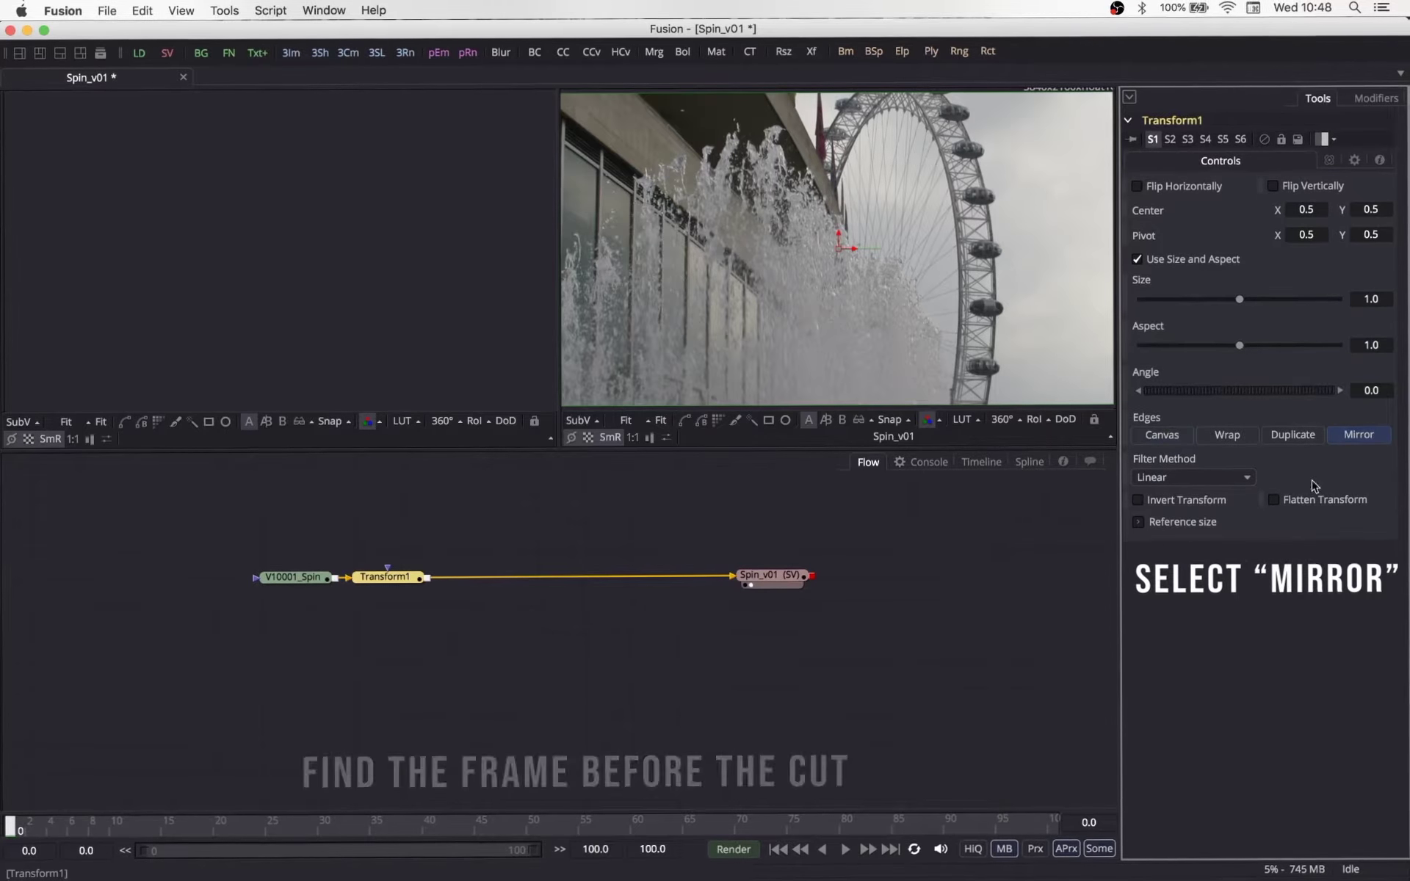
left_click_drag(331, 826, 501, 847)
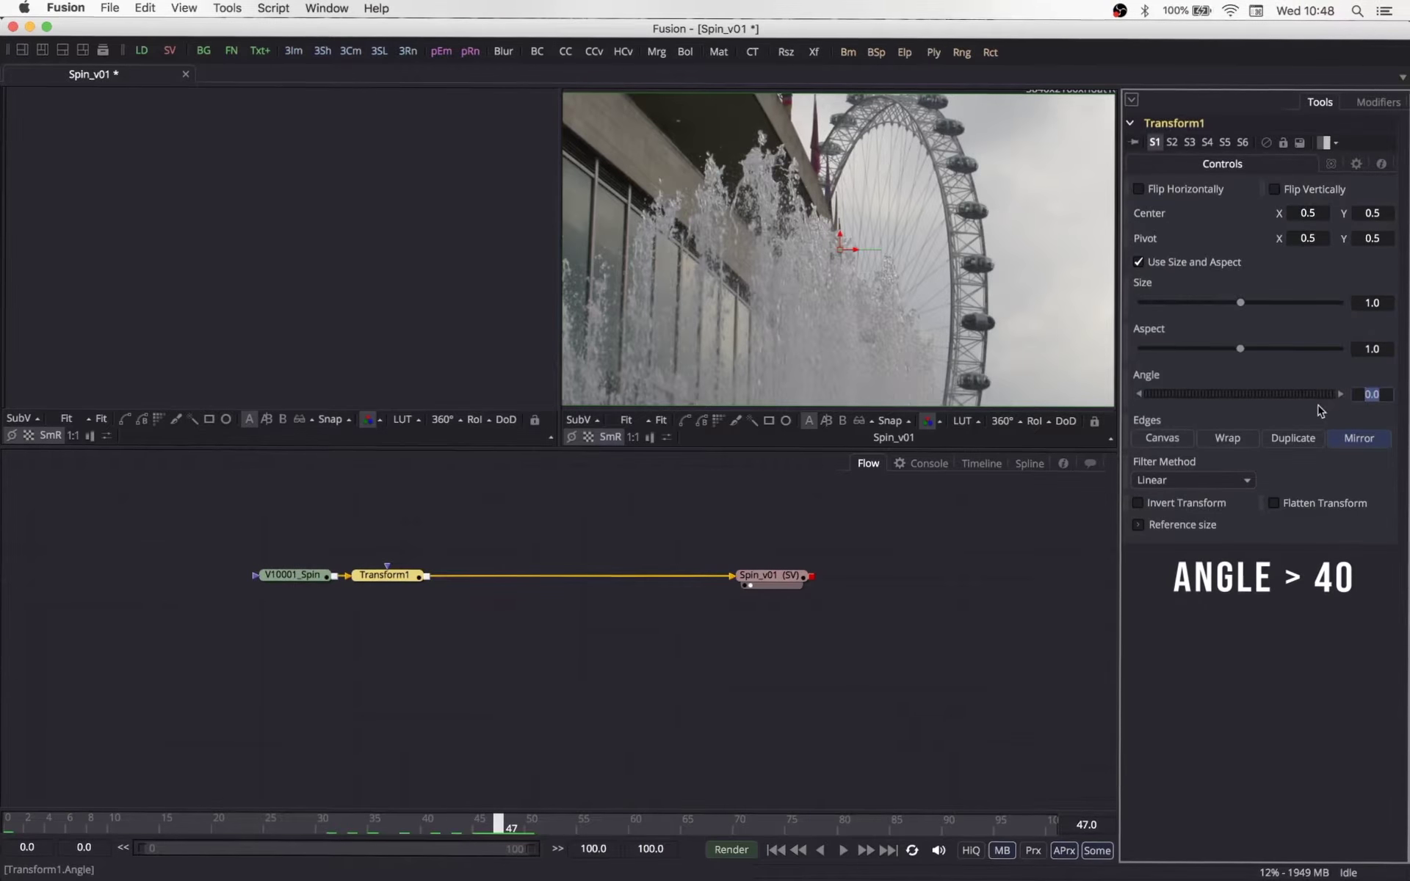
type("40")
key("Tab")
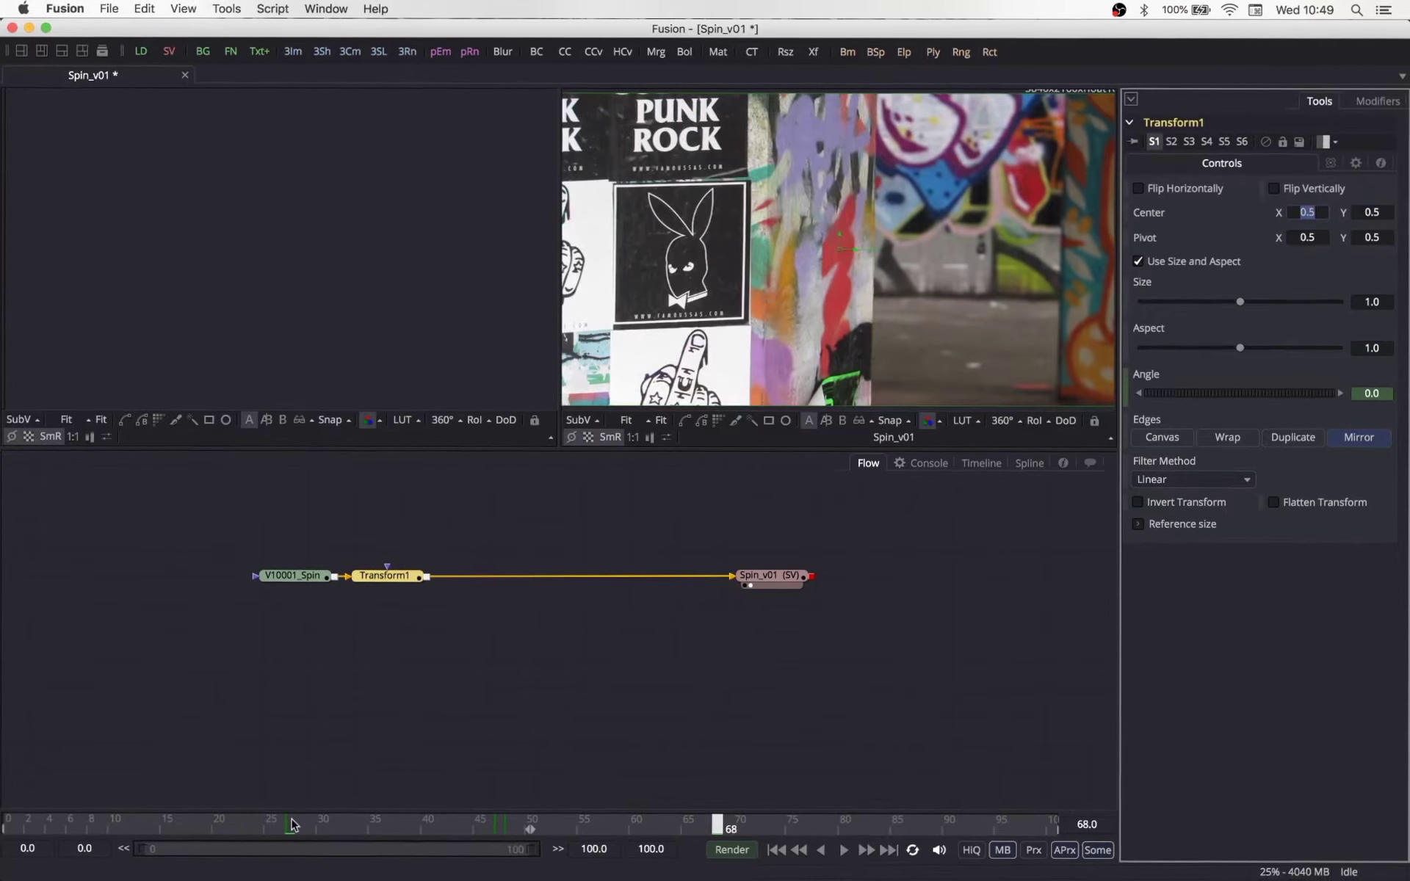
left_click_drag(293, 824, 720, 839)
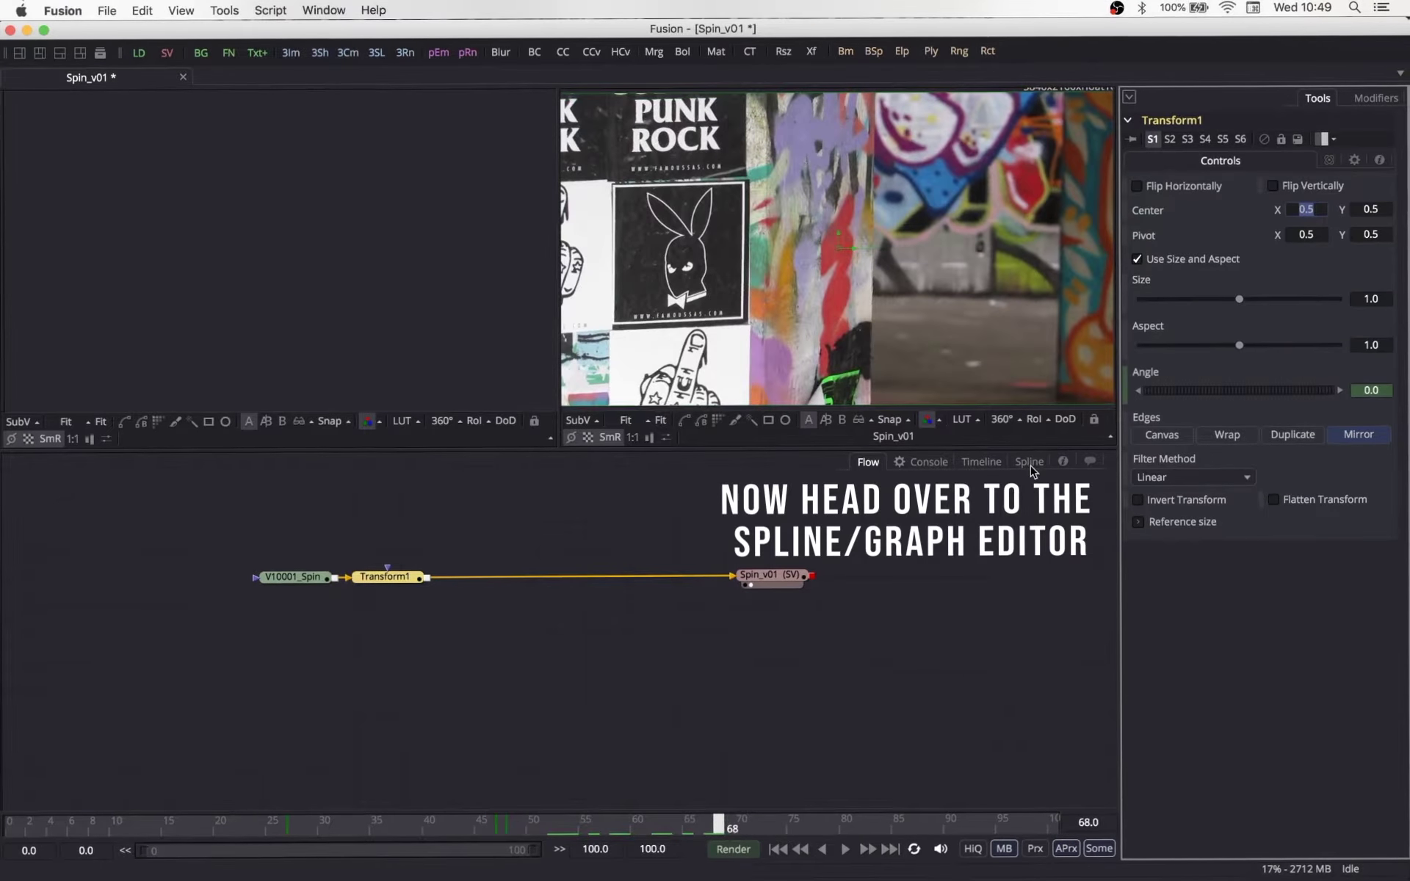
Step: Shape the Transform1 Angle spline into a smooth ease-in/ease-out spin, then return to the node flow
left_click(1031, 464)
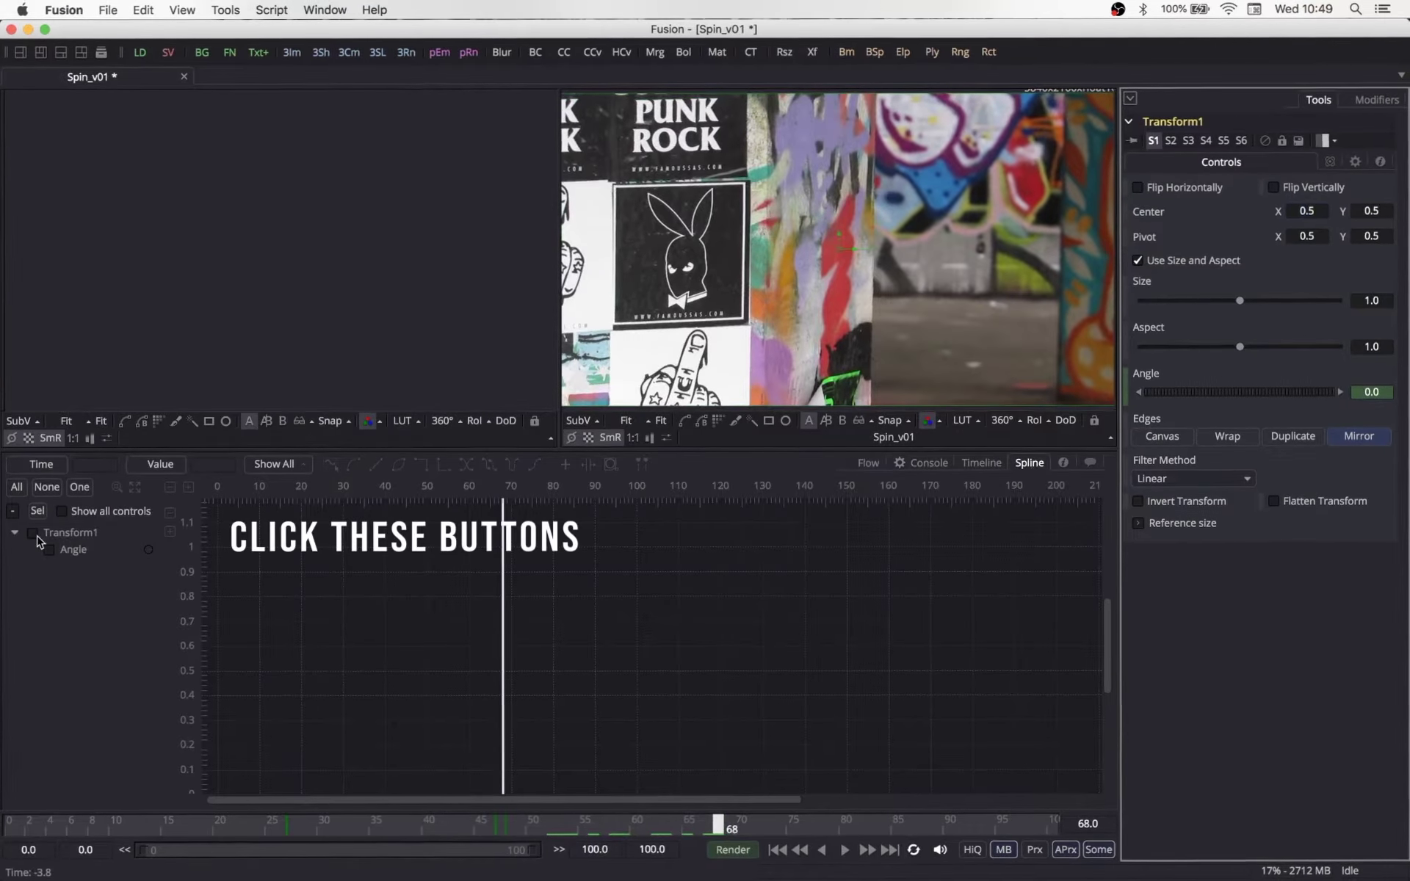
left_click(34, 534)
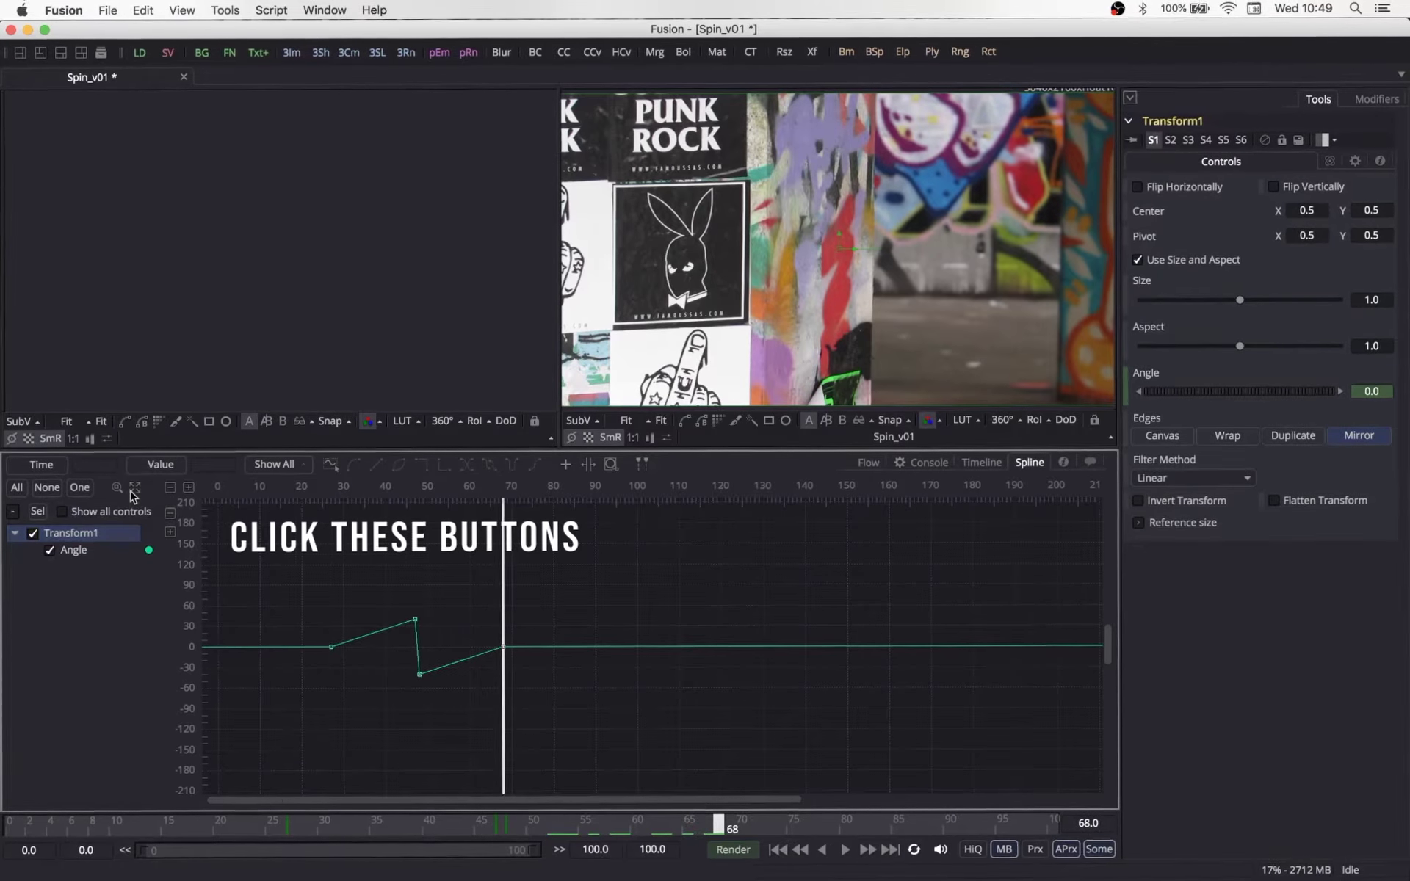
left_click(135, 490)
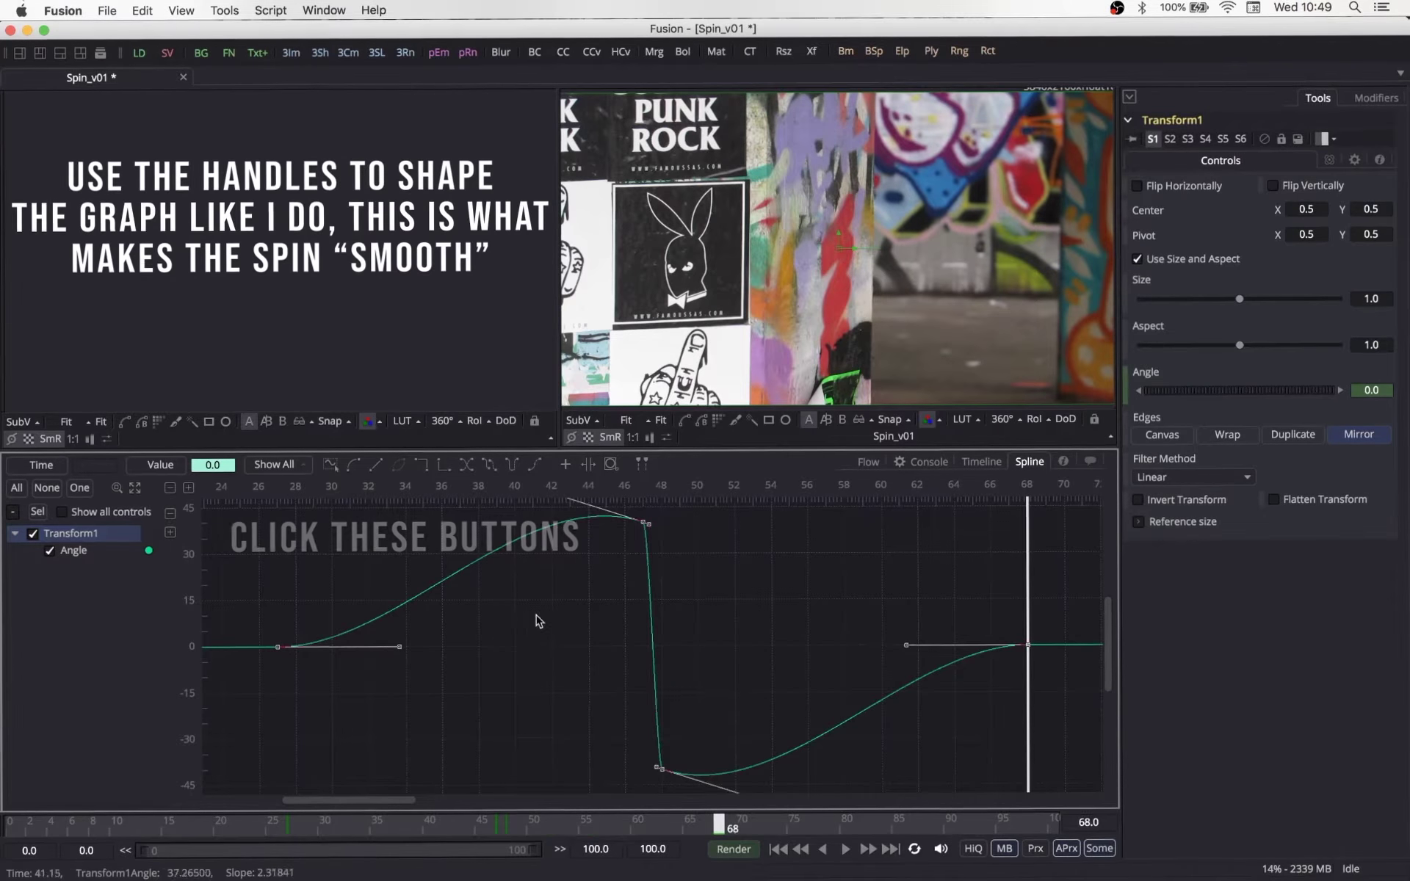
mouse_move(535, 620)
left_mouse_down()
mouse_move(644, 743)
mouse_move(724, 667)
mouse_move(709, 586)
left_mouse_up()
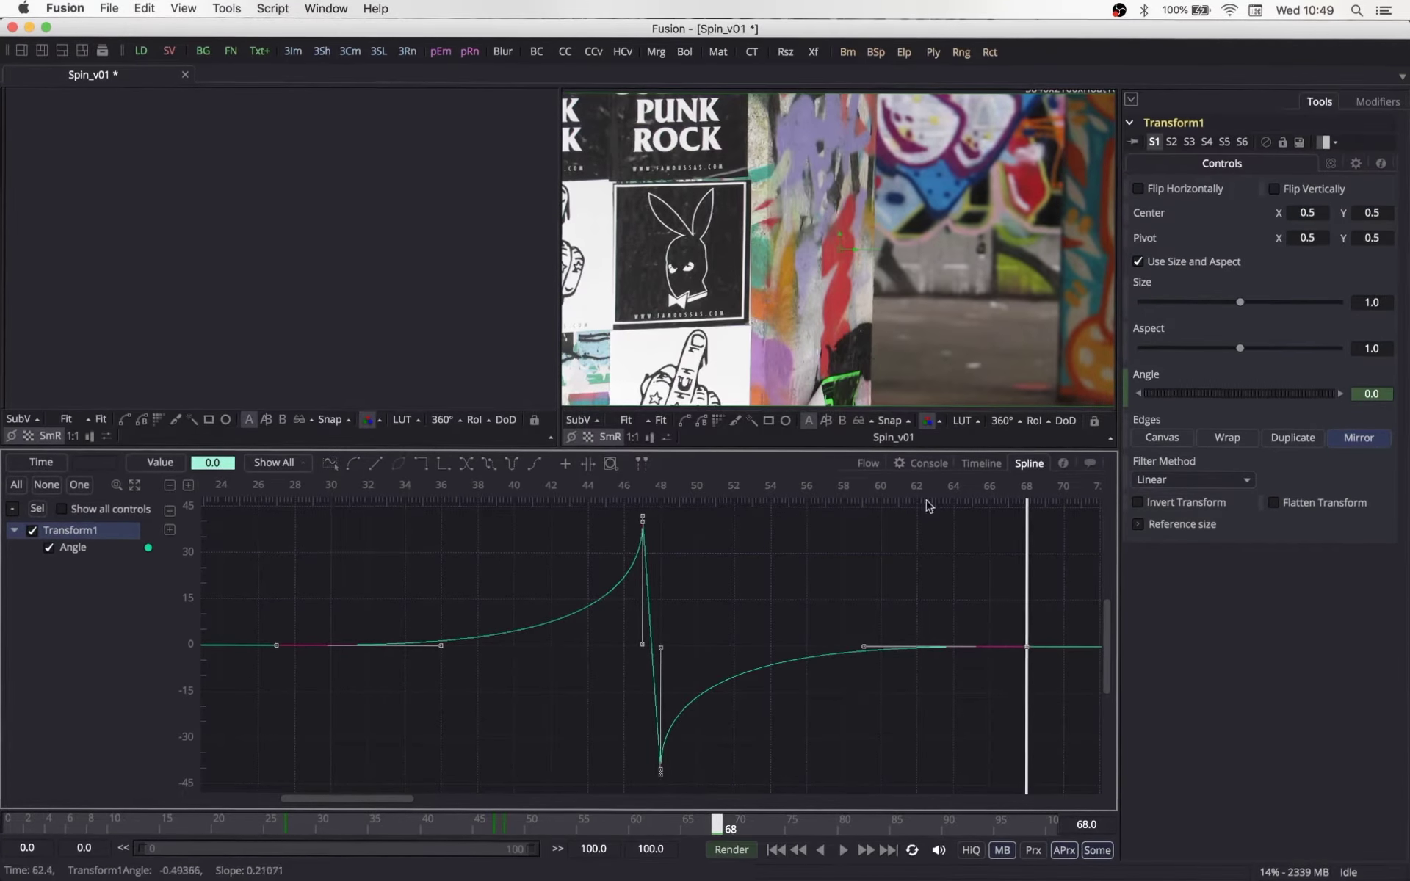
left_click(880, 466)
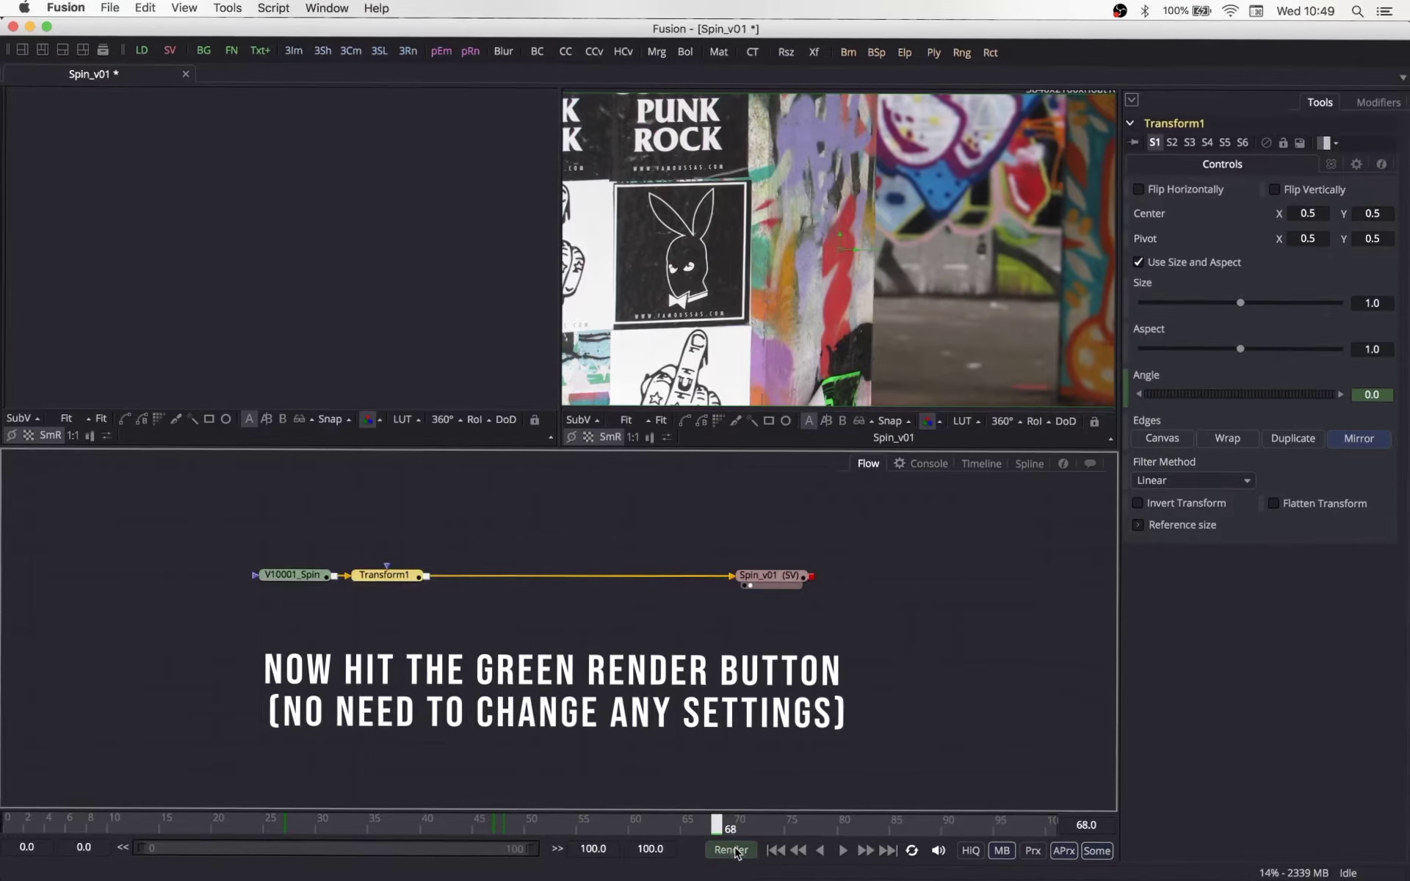
Step: Render frames 0–100 of the Spin_v01 comp and dismiss the Render completed notice
left_click(733, 850)
left_click(949, 613)
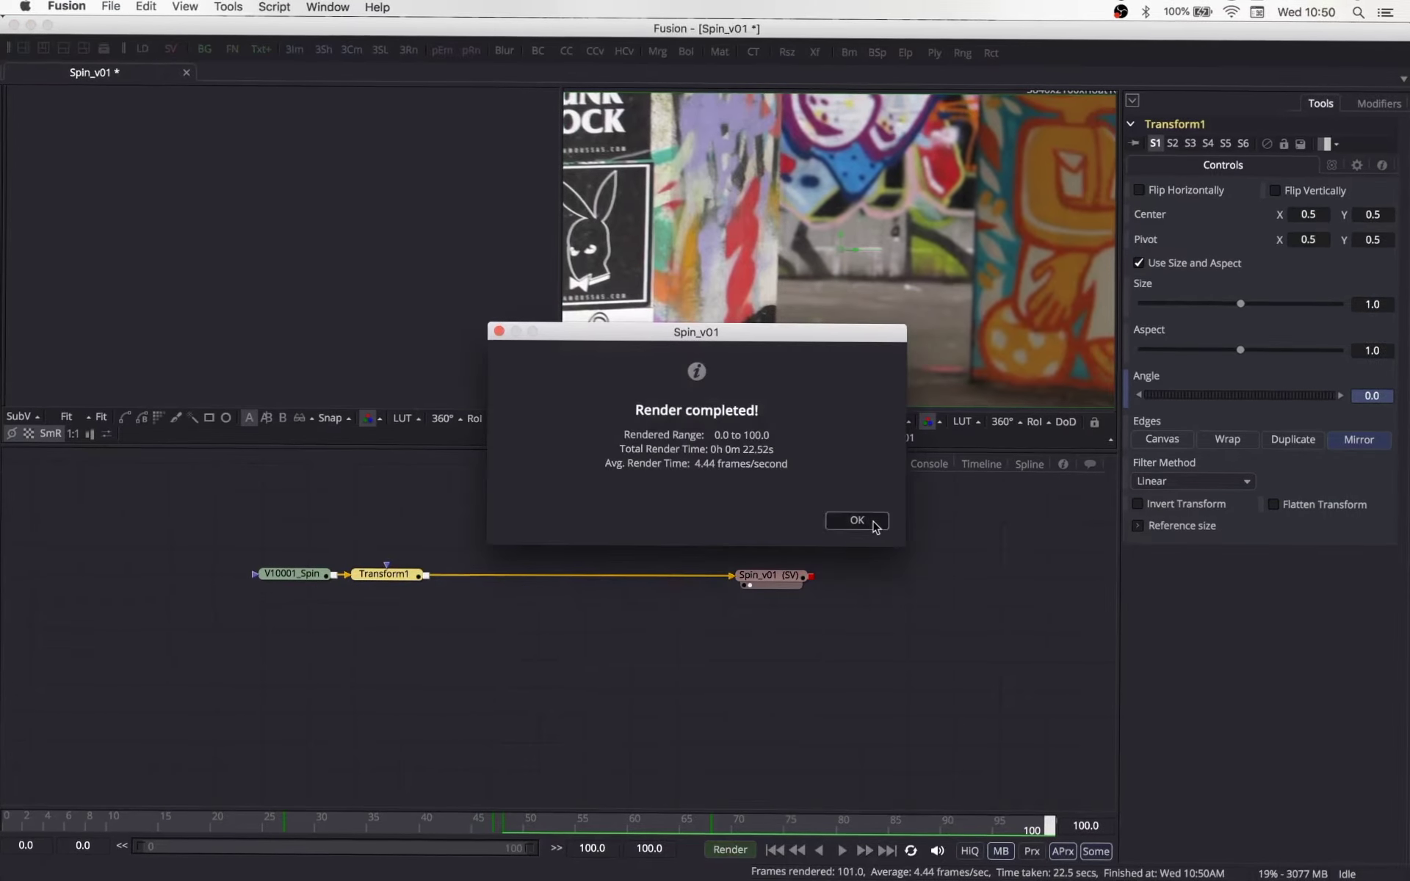
left_click(857, 520)
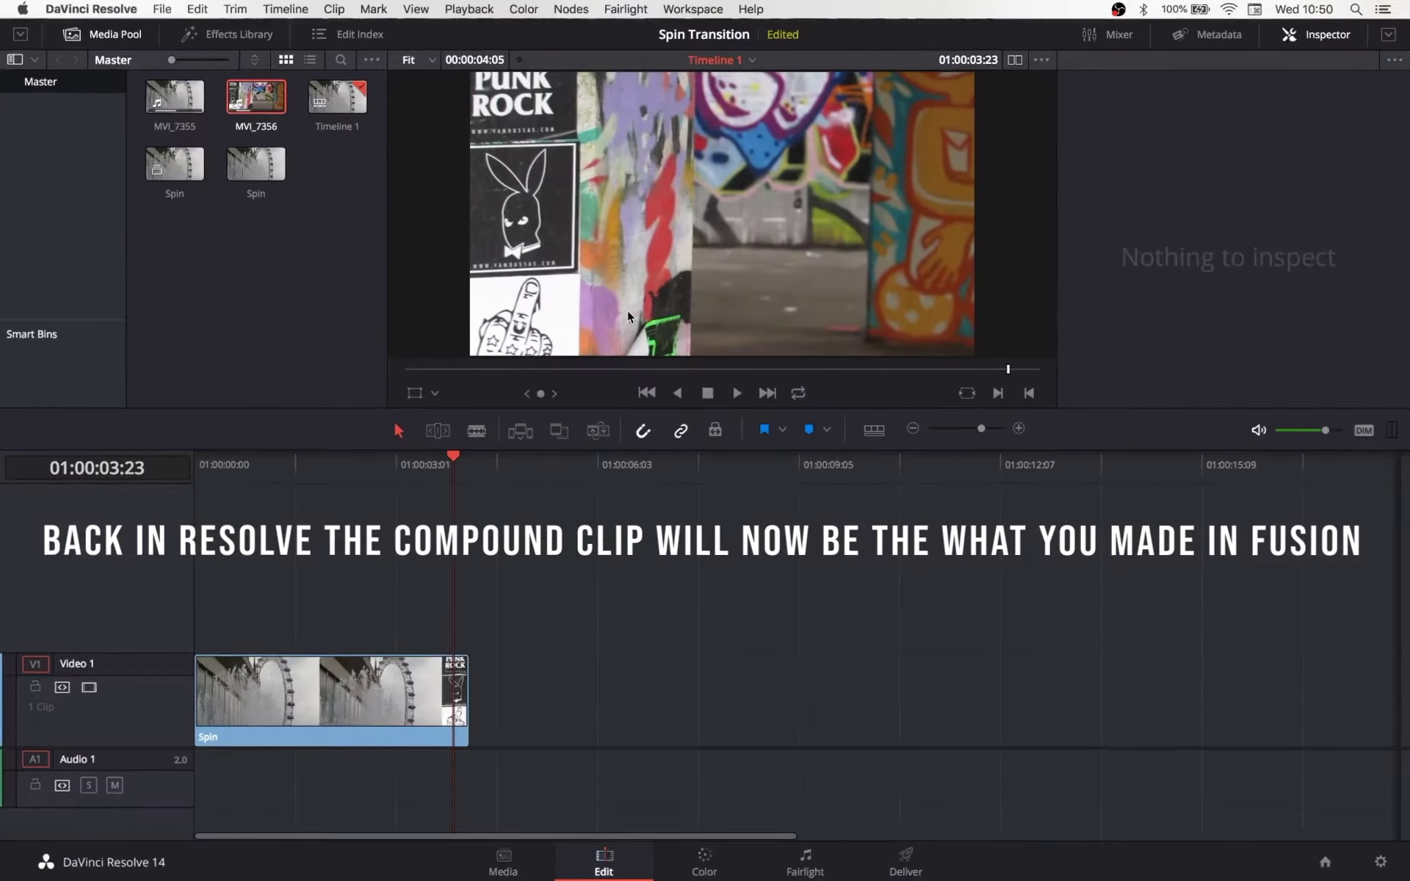
Step: Select and scrub the rendered Spin clip, then switch to the Color page
left_click(459, 734)
mouse_move(197, 464)
left_mouse_down()
mouse_move(354, 466)
mouse_move(183, 488)
left_mouse_up()
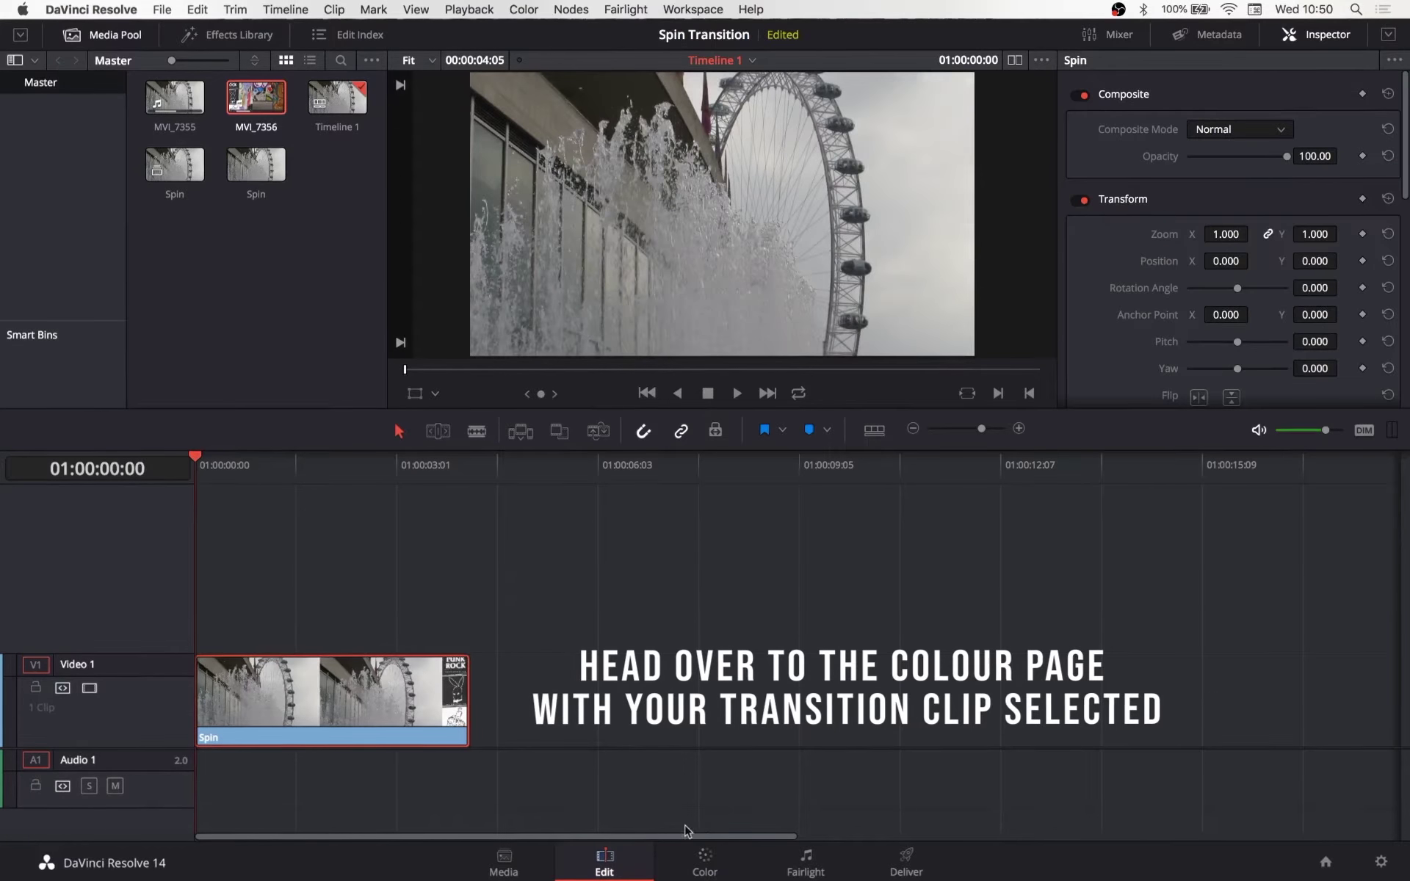
left_click(707, 866)
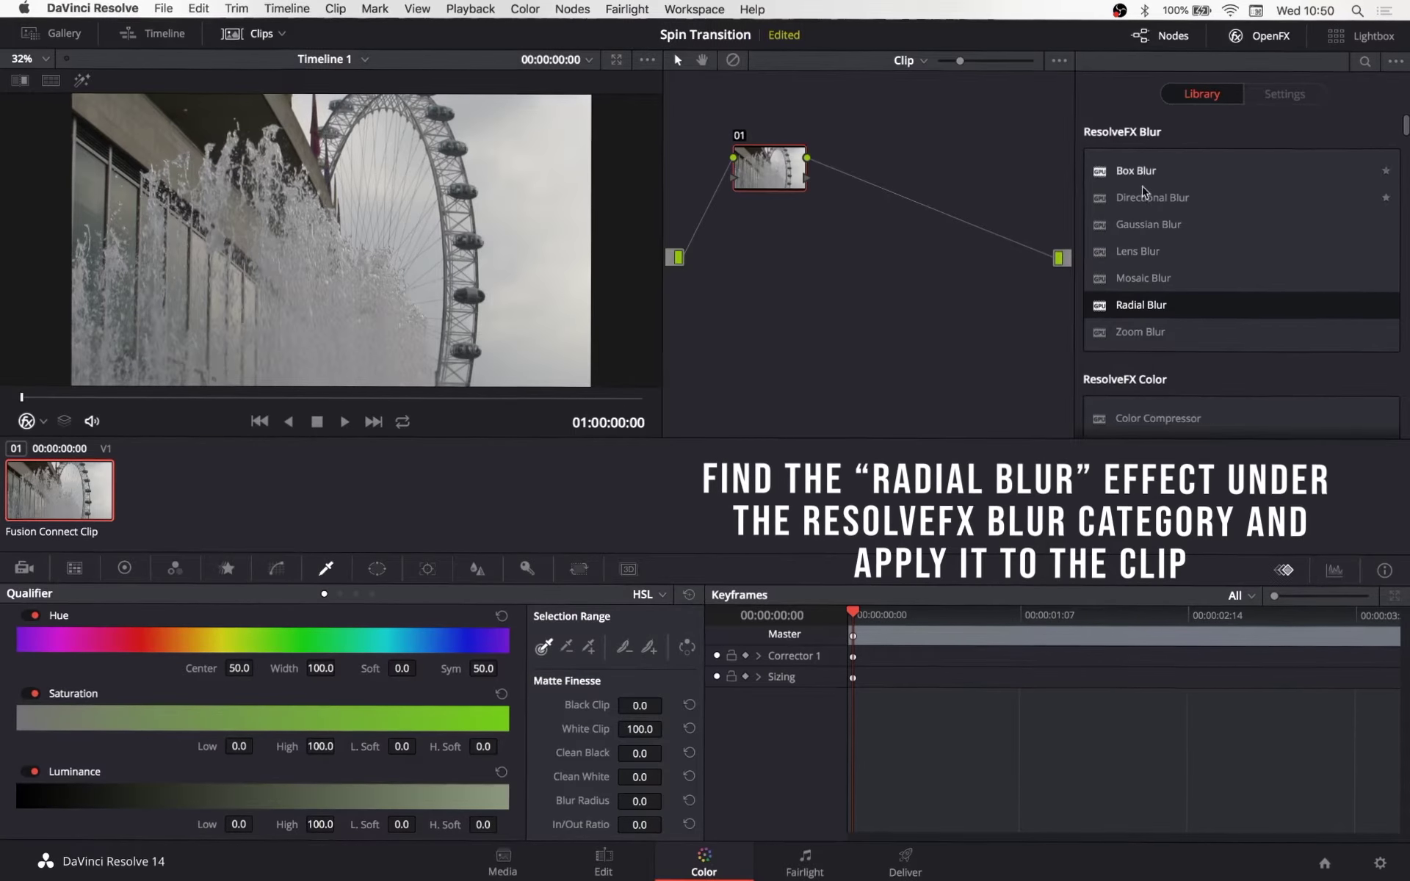
Step: Apply ResolveFX Radial Blur to node 01 with Border Type set to Reflect
left_click_drag(1141, 305, 751, 169)
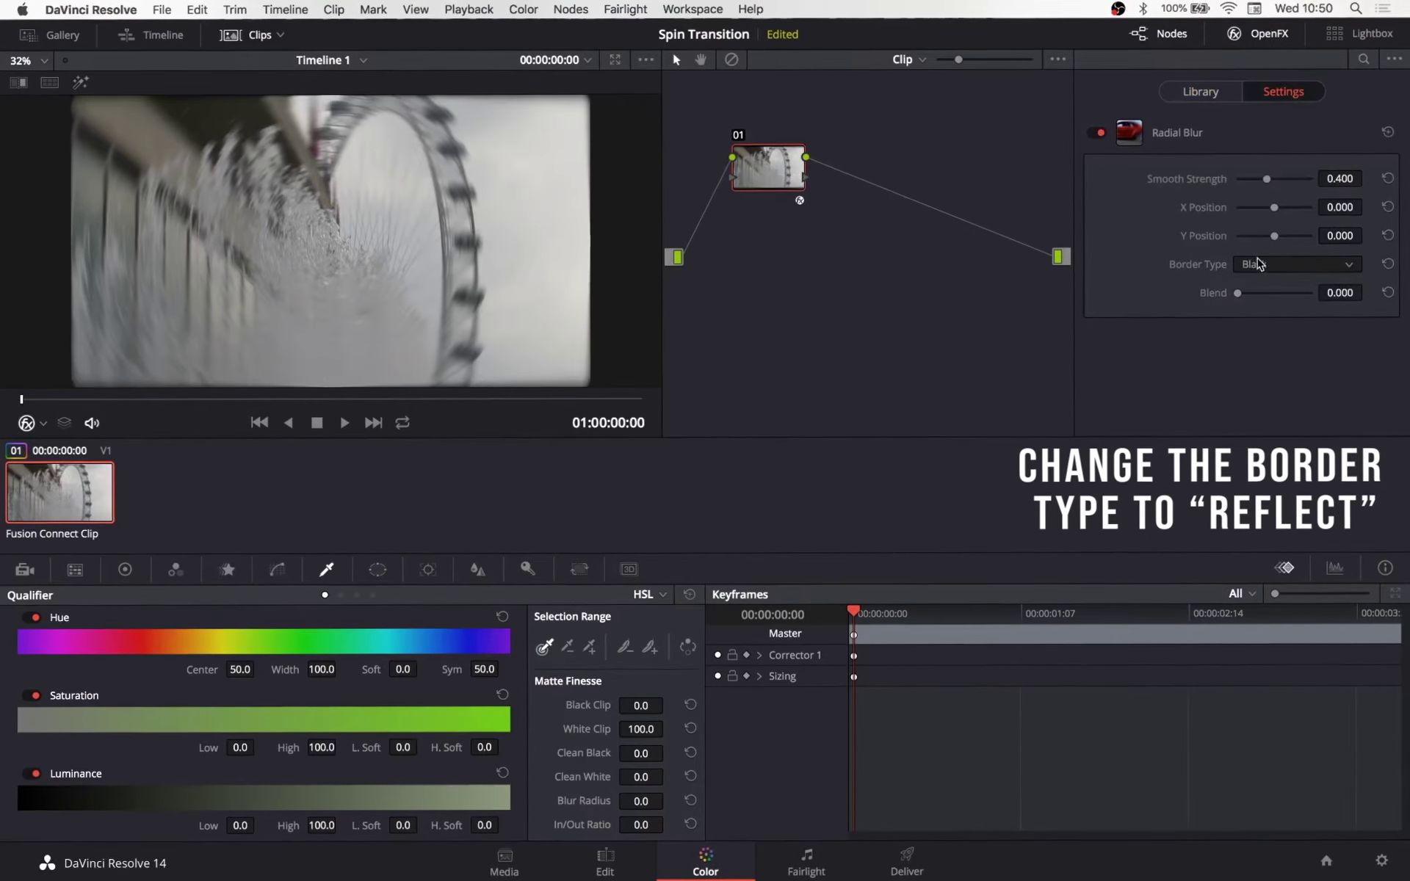
left_click(1259, 264)
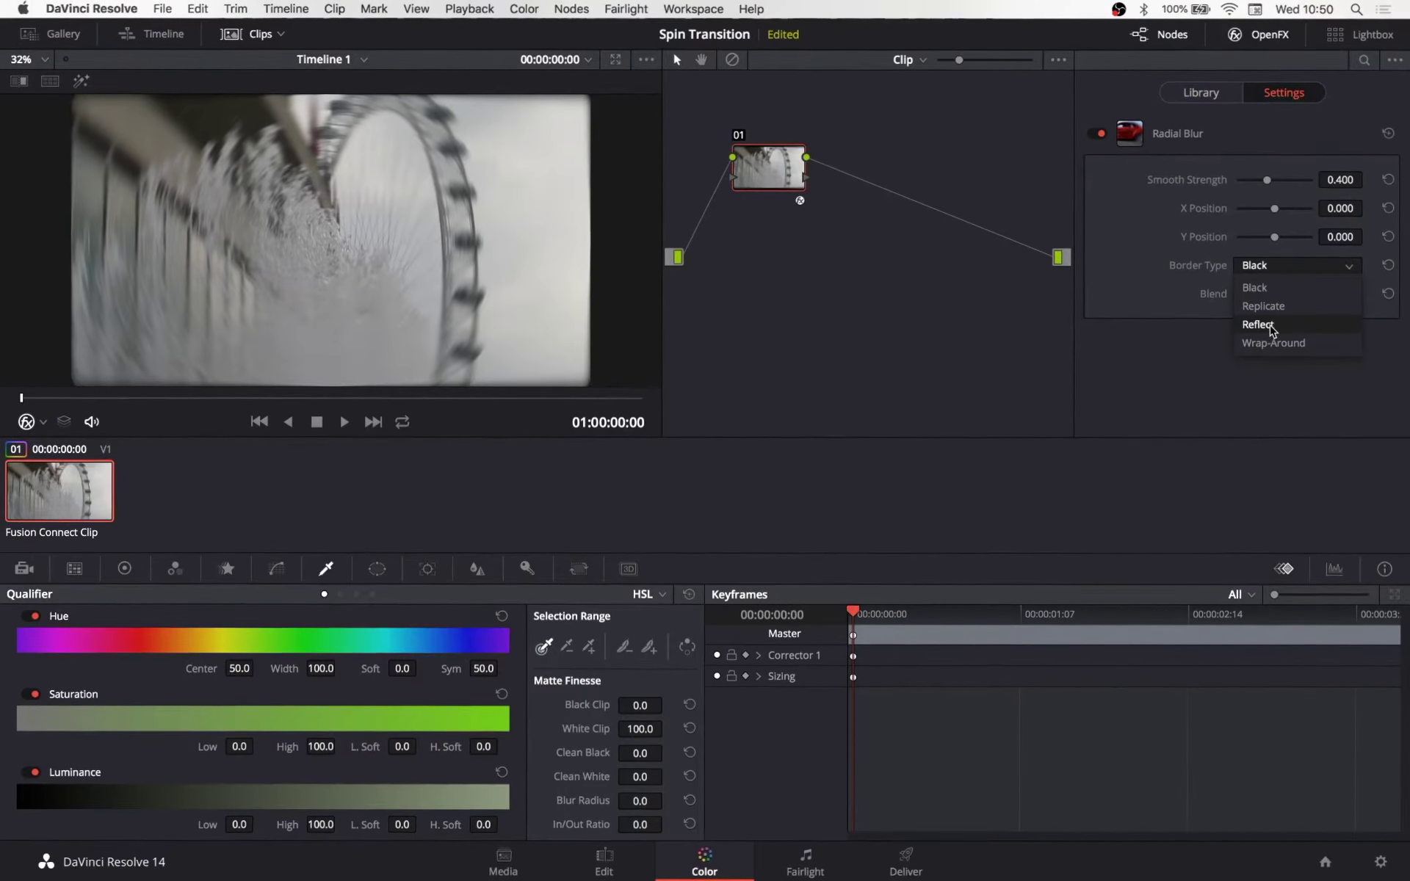
left_click(1271, 328)
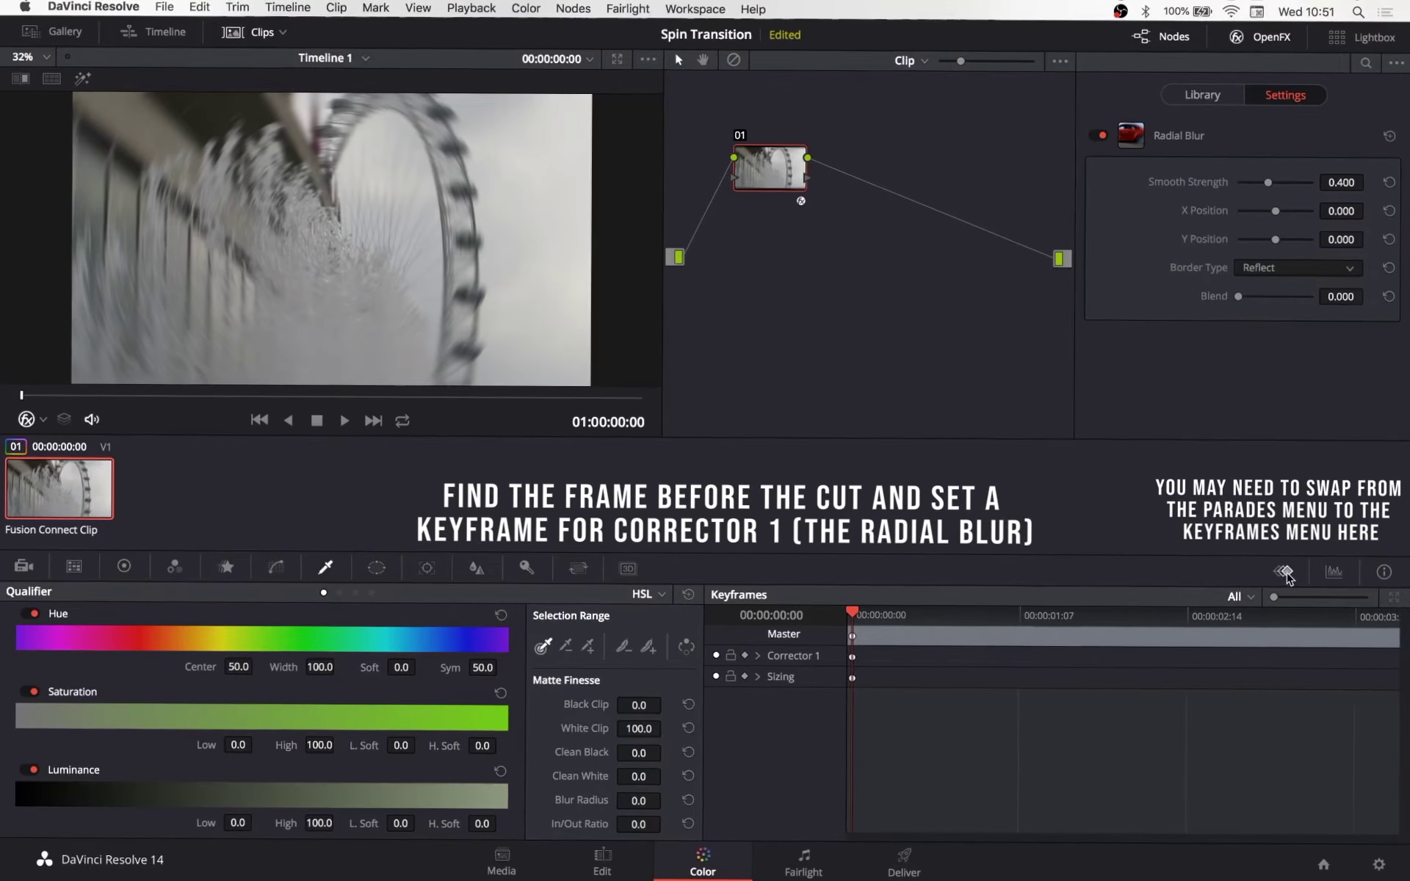
Step: Keyframe Corrector 1 with Smooth Strength 0.5 at 01:23
left_click(1008, 615)
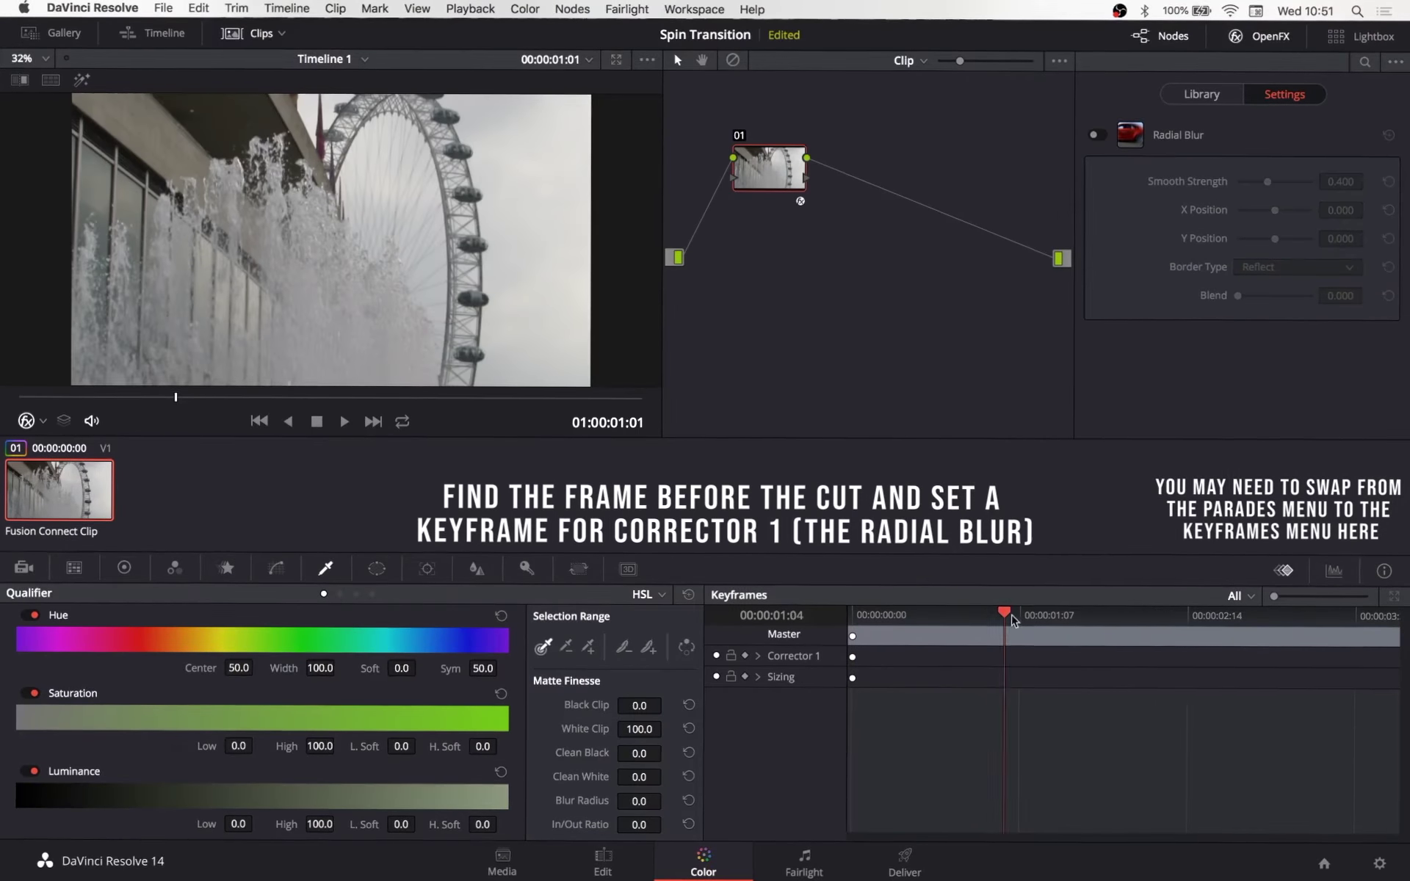
left_click_drag(1012, 620, 1107, 615)
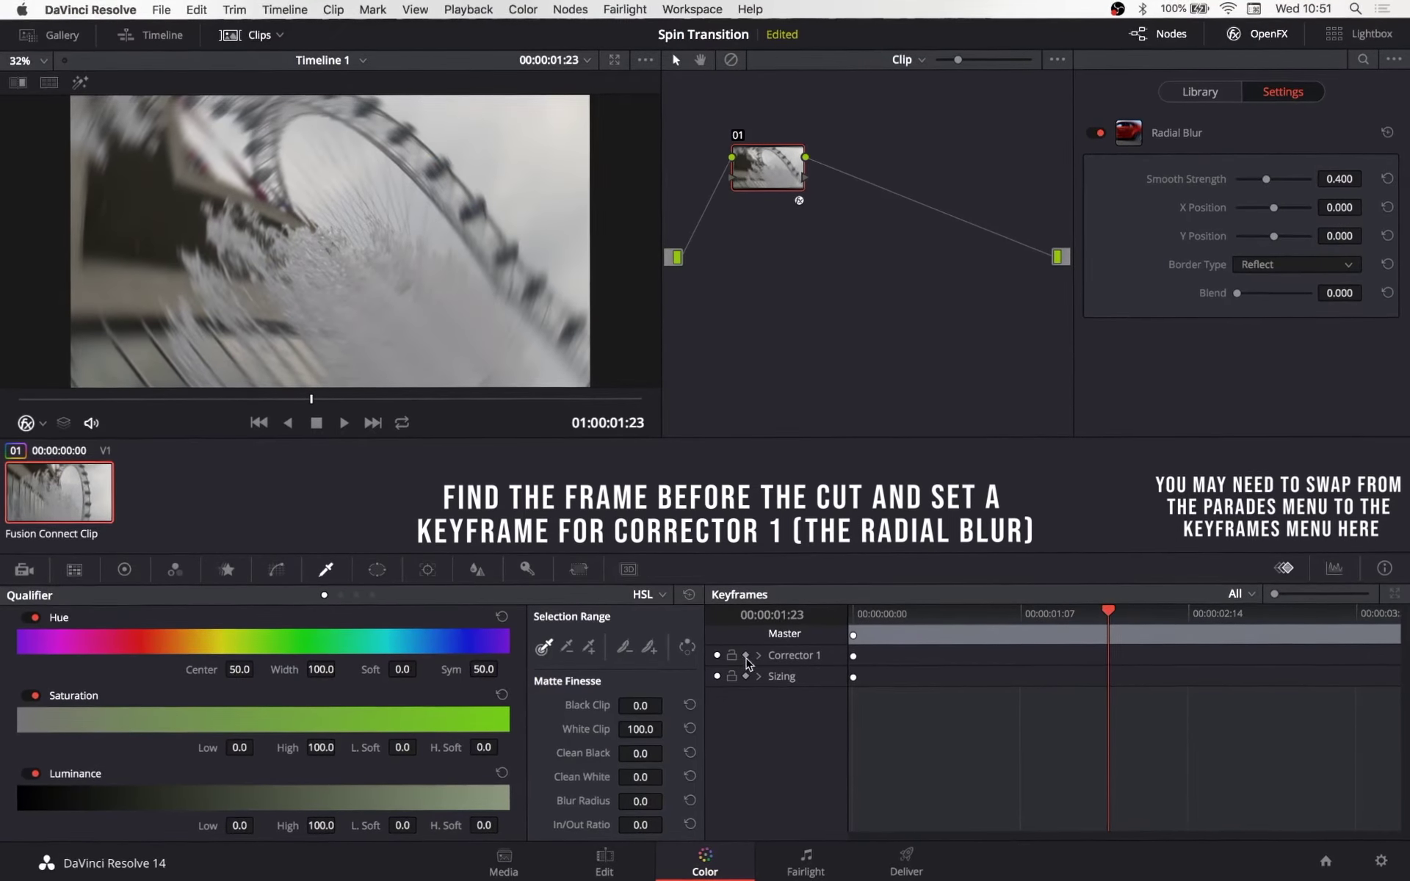
left_click(746, 657)
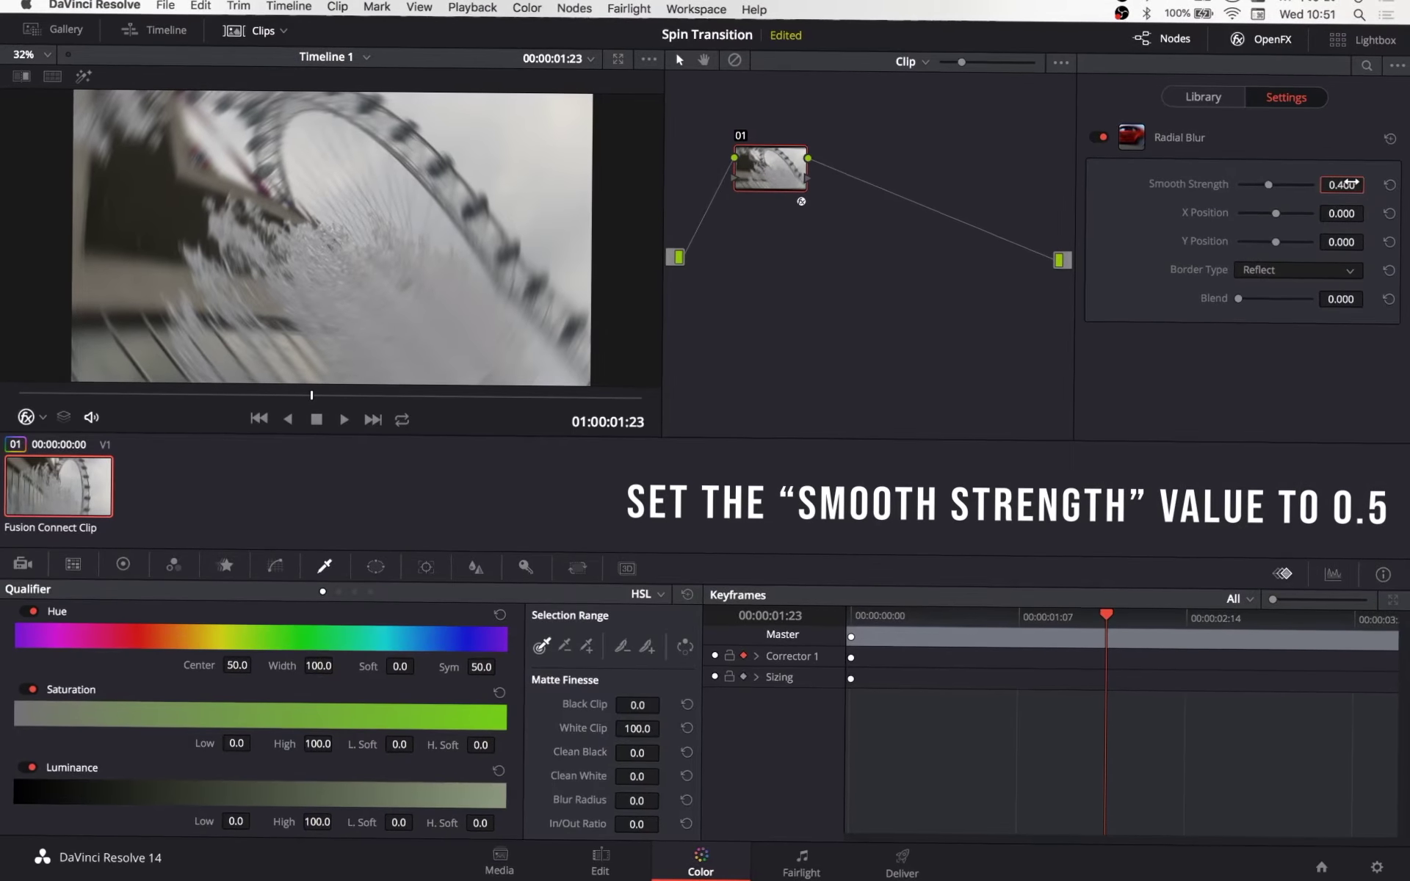
double_click(1342, 185)
type("0.5")
key("Return")
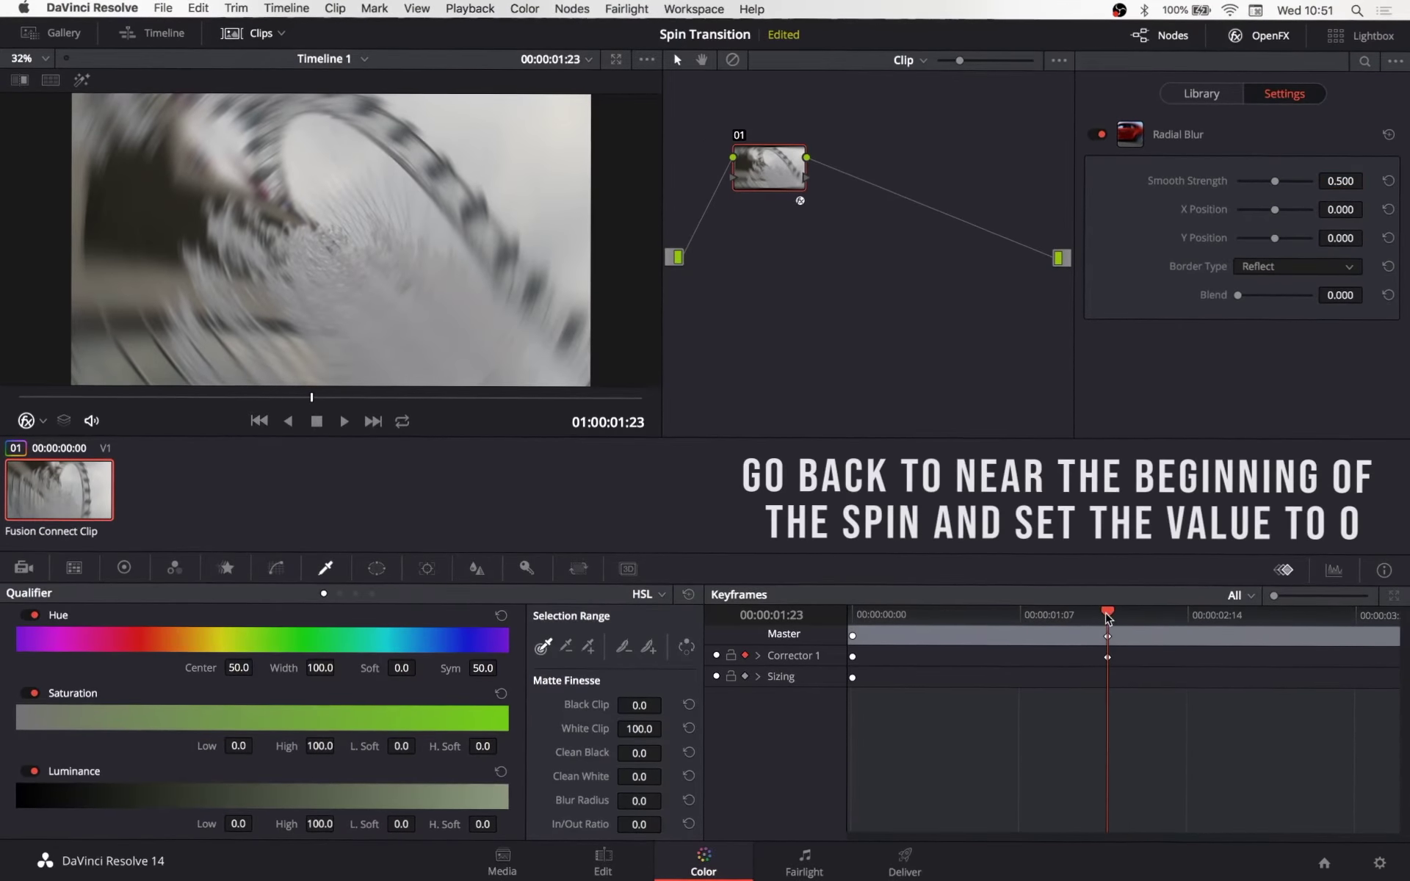
Step: Set Smooth Strength to 0 at 01:16 and 02:06, then scrub to check the blur ramp
left_click_drag(1108, 616, 1072, 615)
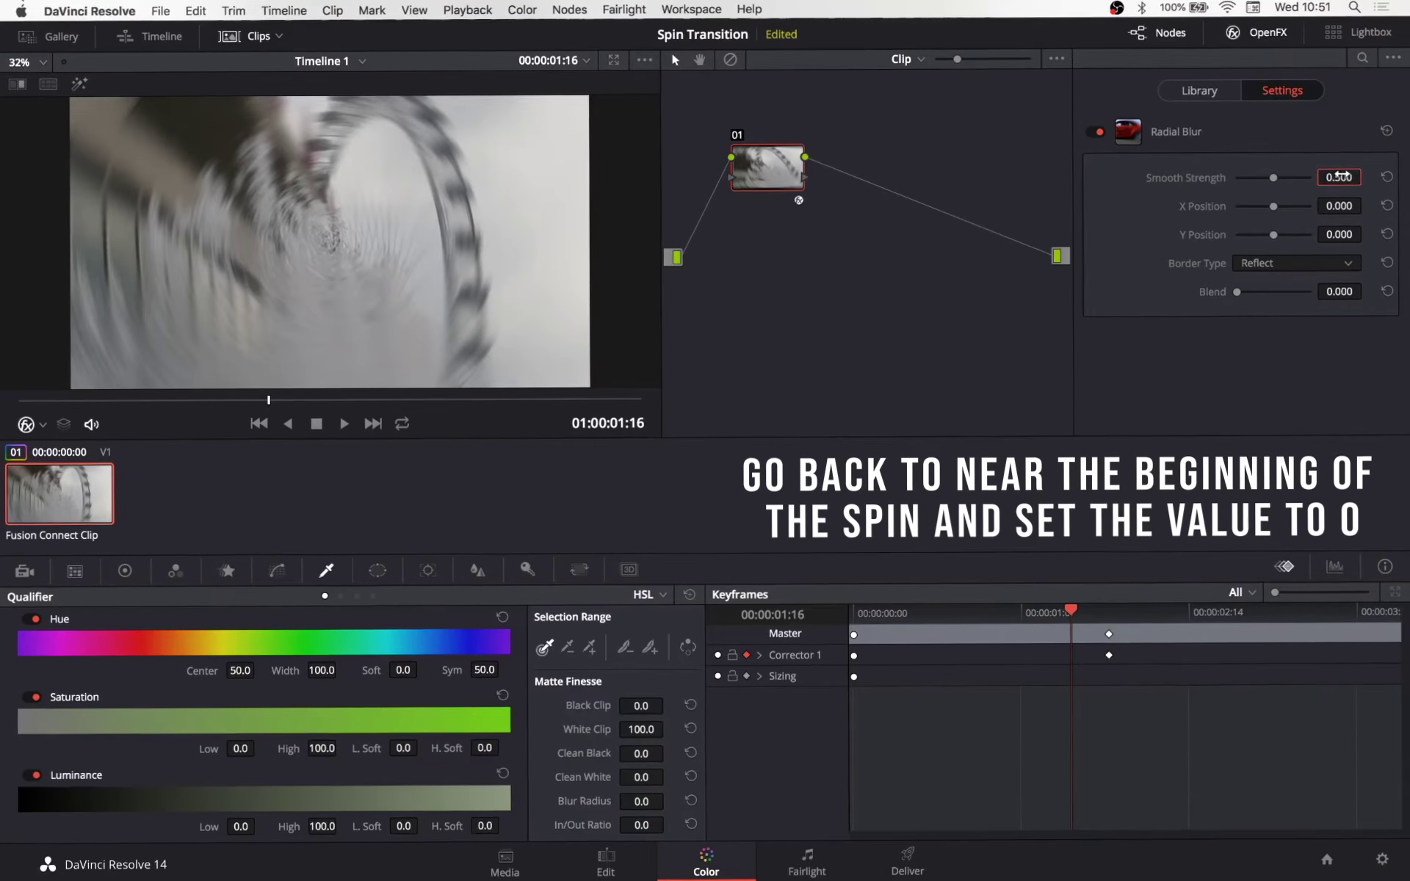
type("0")
key("Return")
left_click_drag(1071, 611, 1146, 616)
left_click(1341, 182)
type("0")
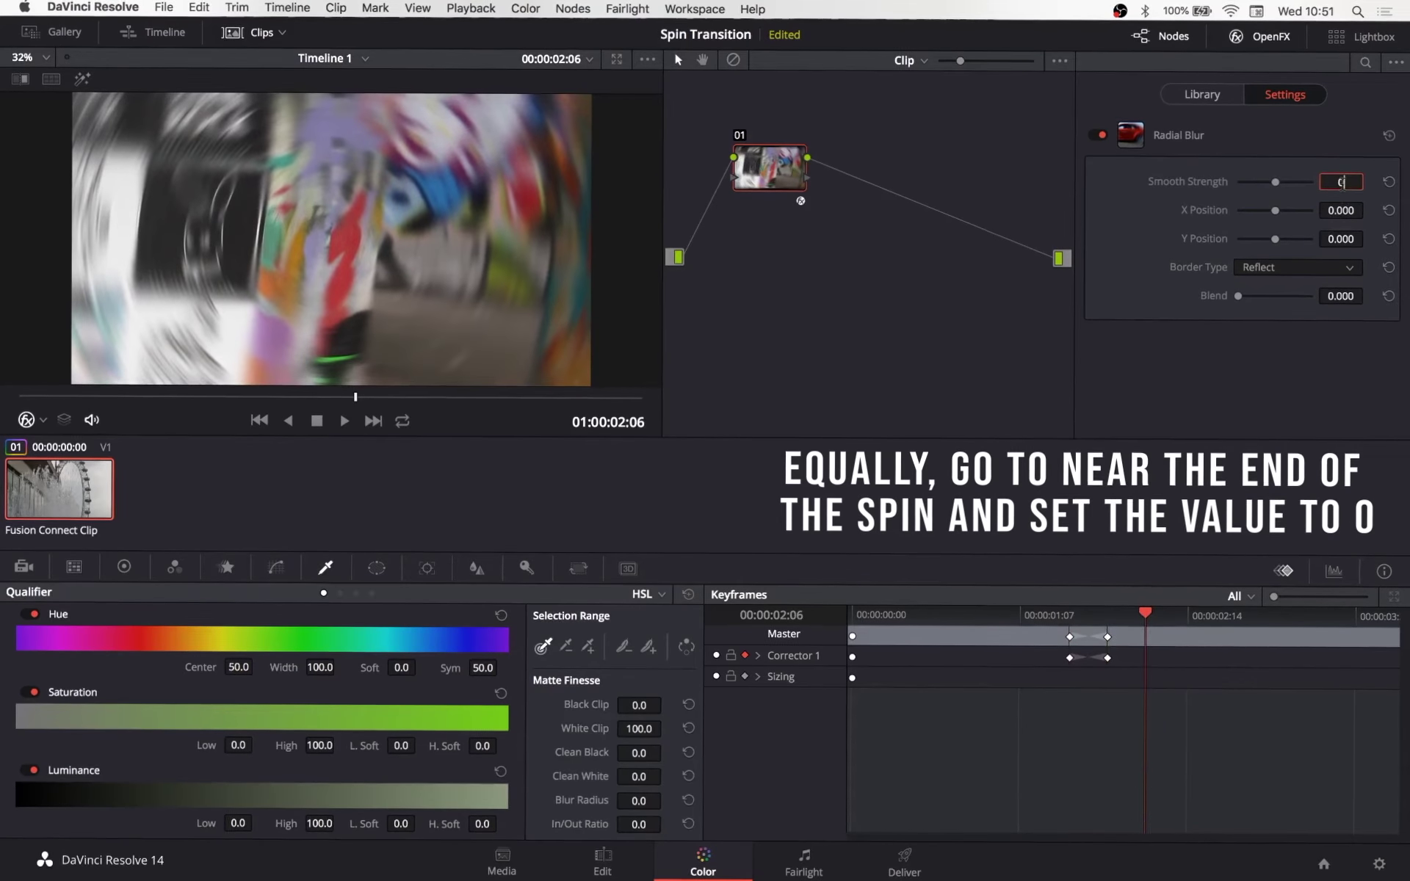
key("Return")
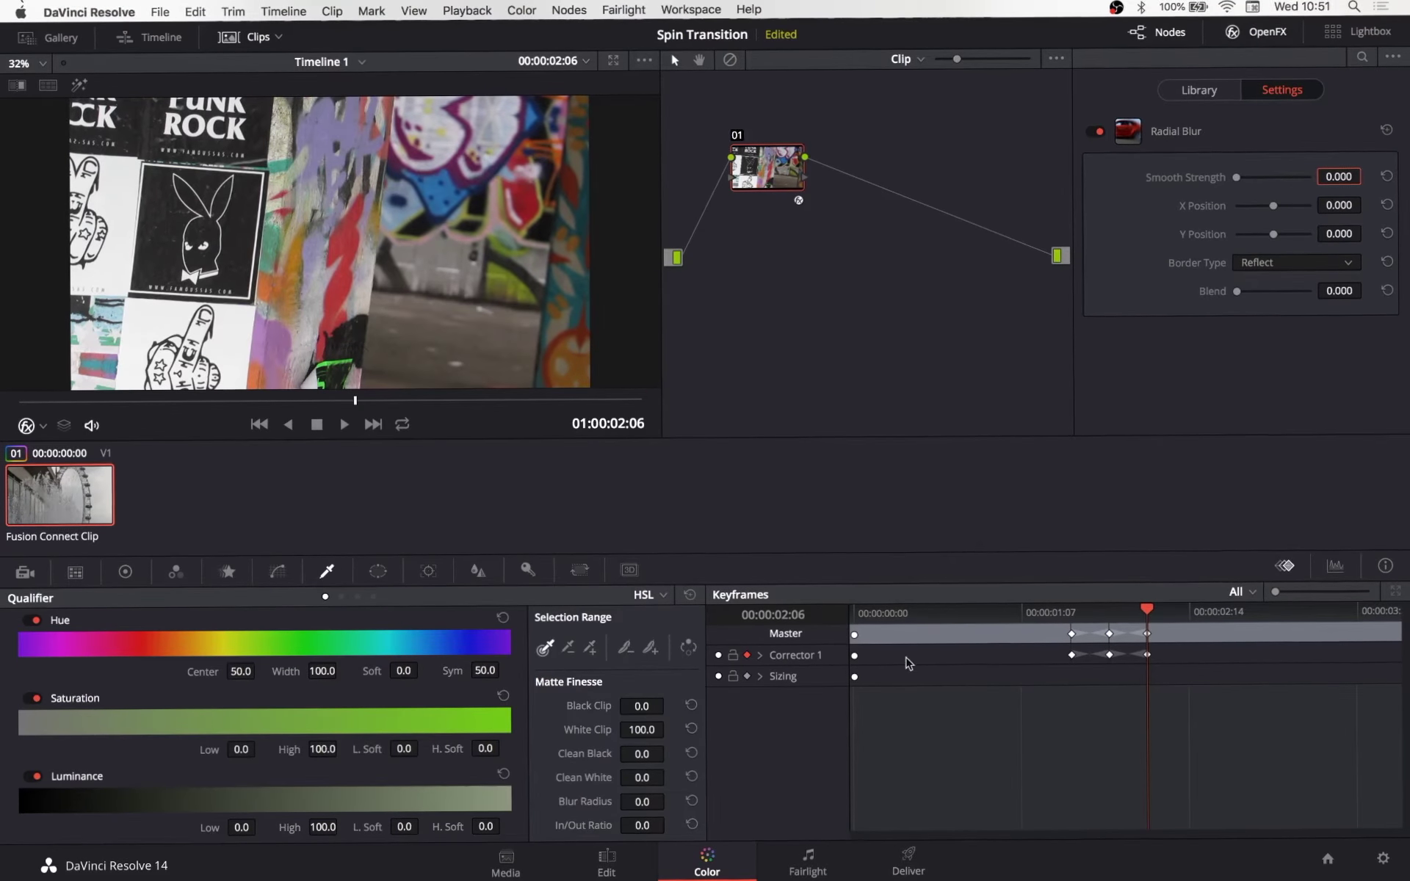
left_click_drag(1024, 611, 1075, 609)
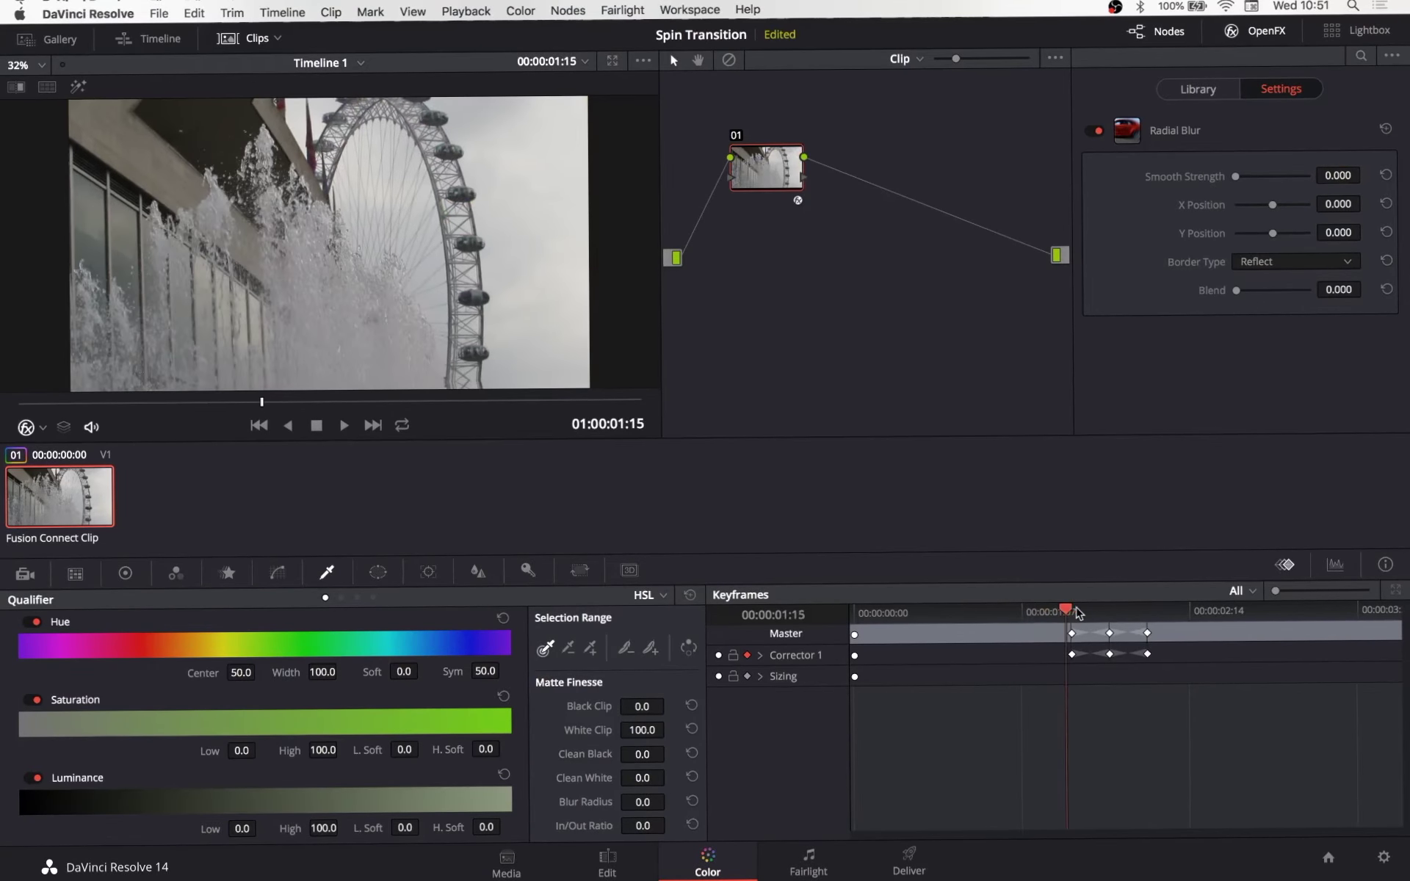
left_click_drag(1077, 611, 1145, 615)
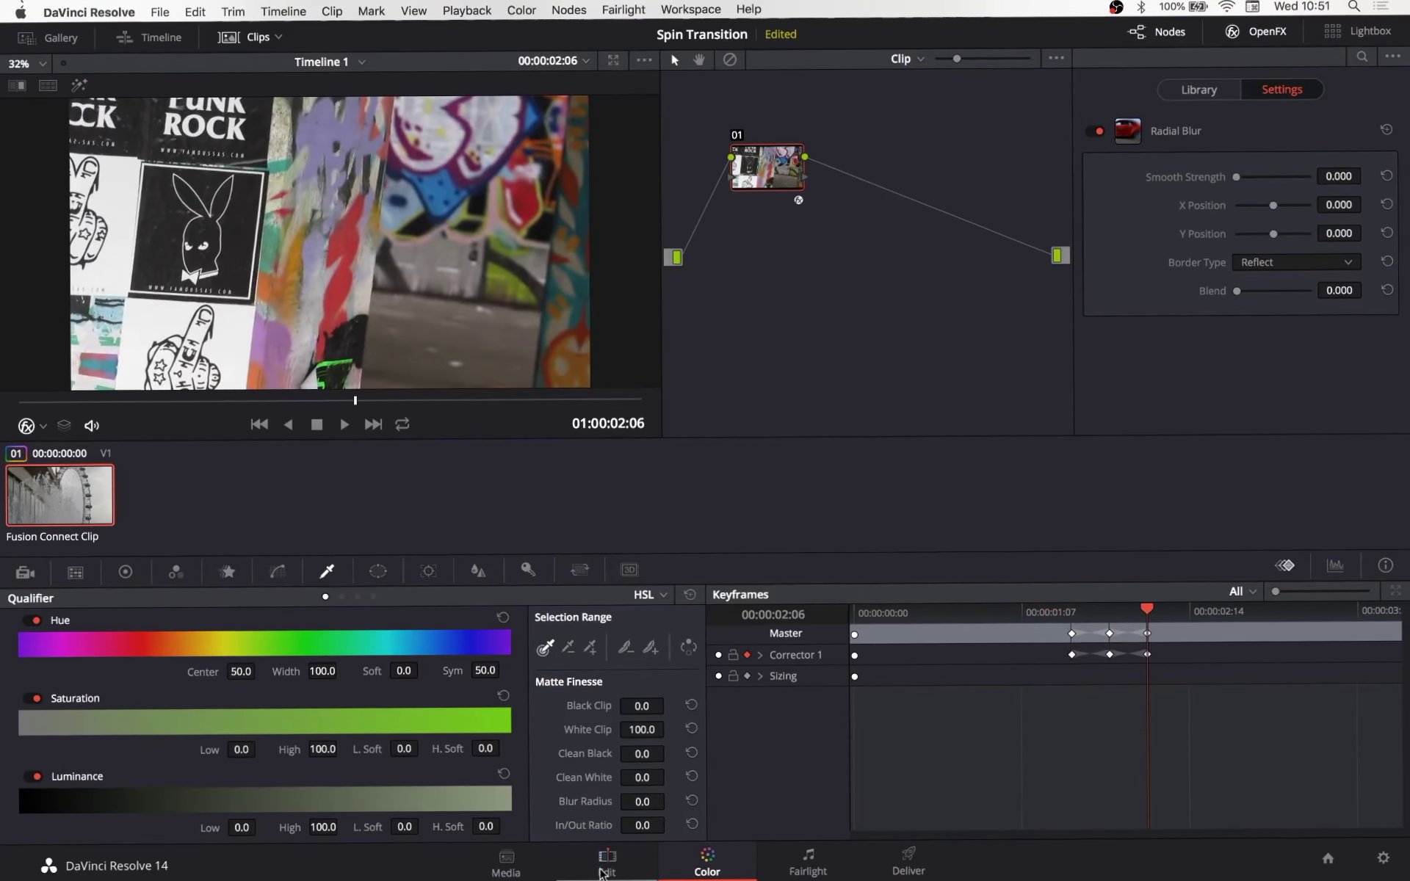
Step: Return to the Edit page and jump to the start of the timeline
left_click(604, 869)
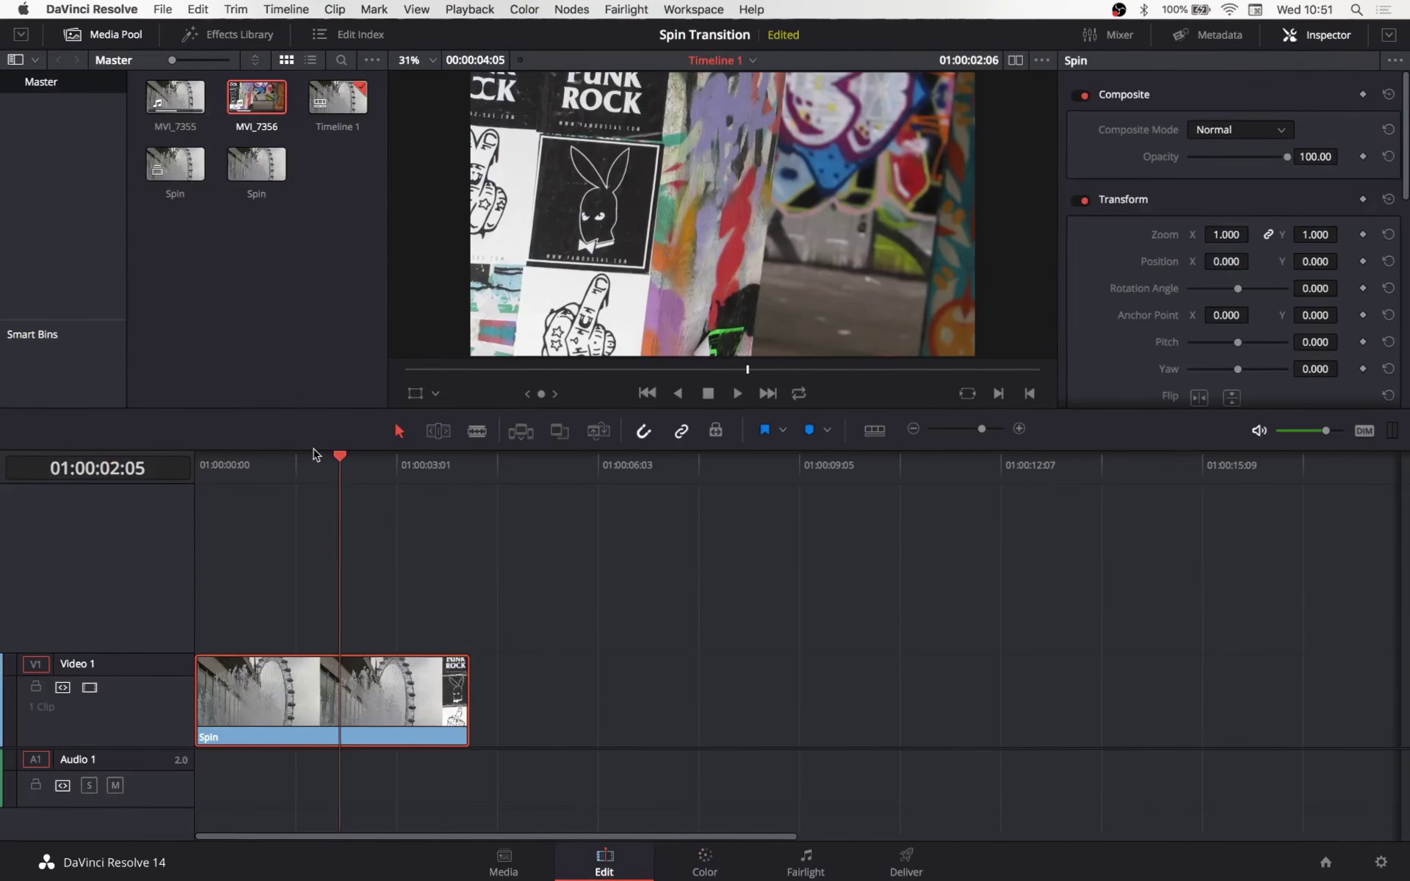
key("Home")
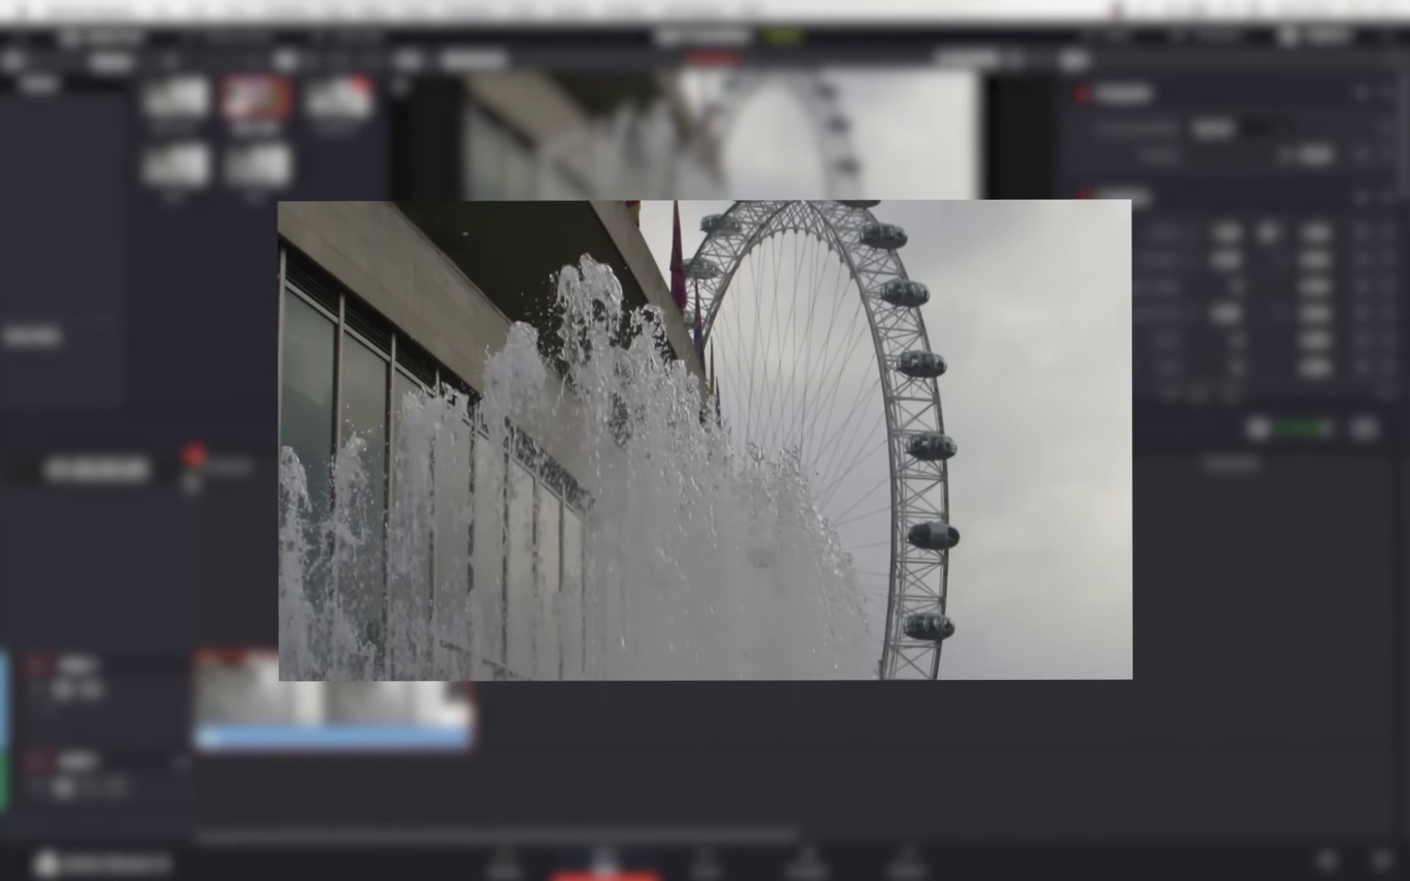